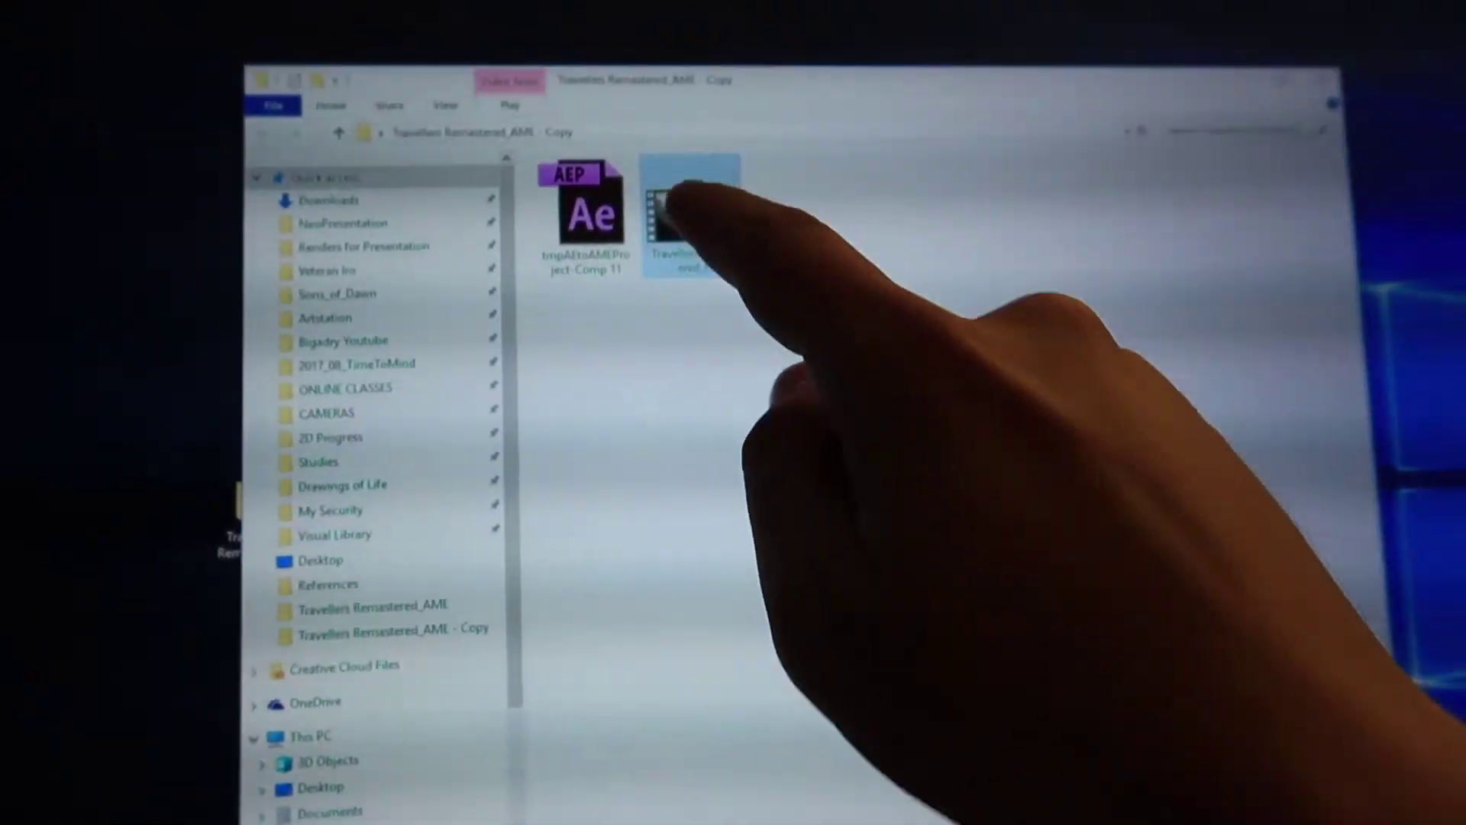
- Open the rendered Travellers video in VLC and watch it full-screen
double_click(684, 214)
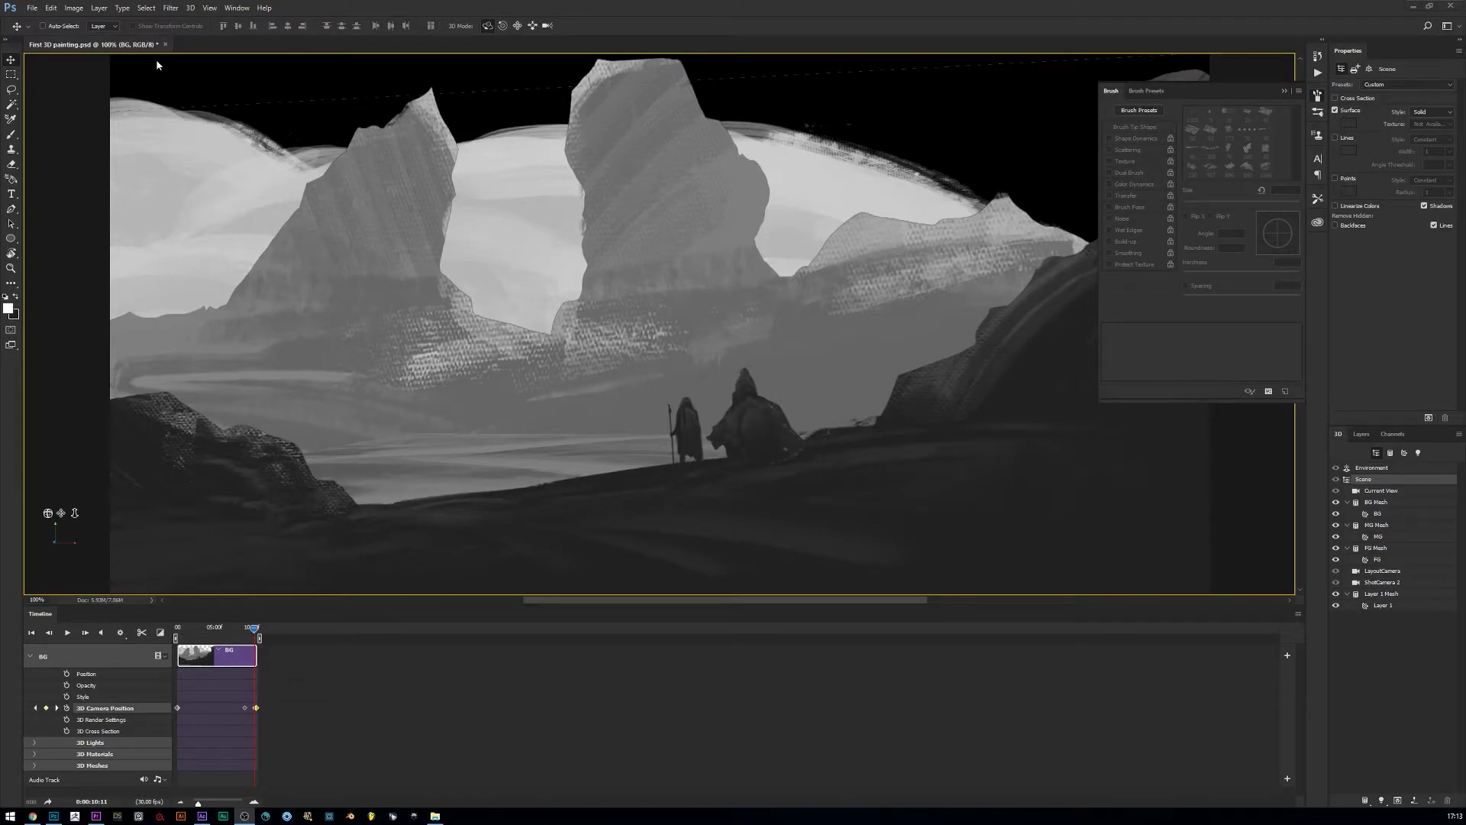
- Orbit the 3D camera, zoom out to 42.4% and pan so the whole canyon shows
left_click_drag(633, 357, 631, 359)
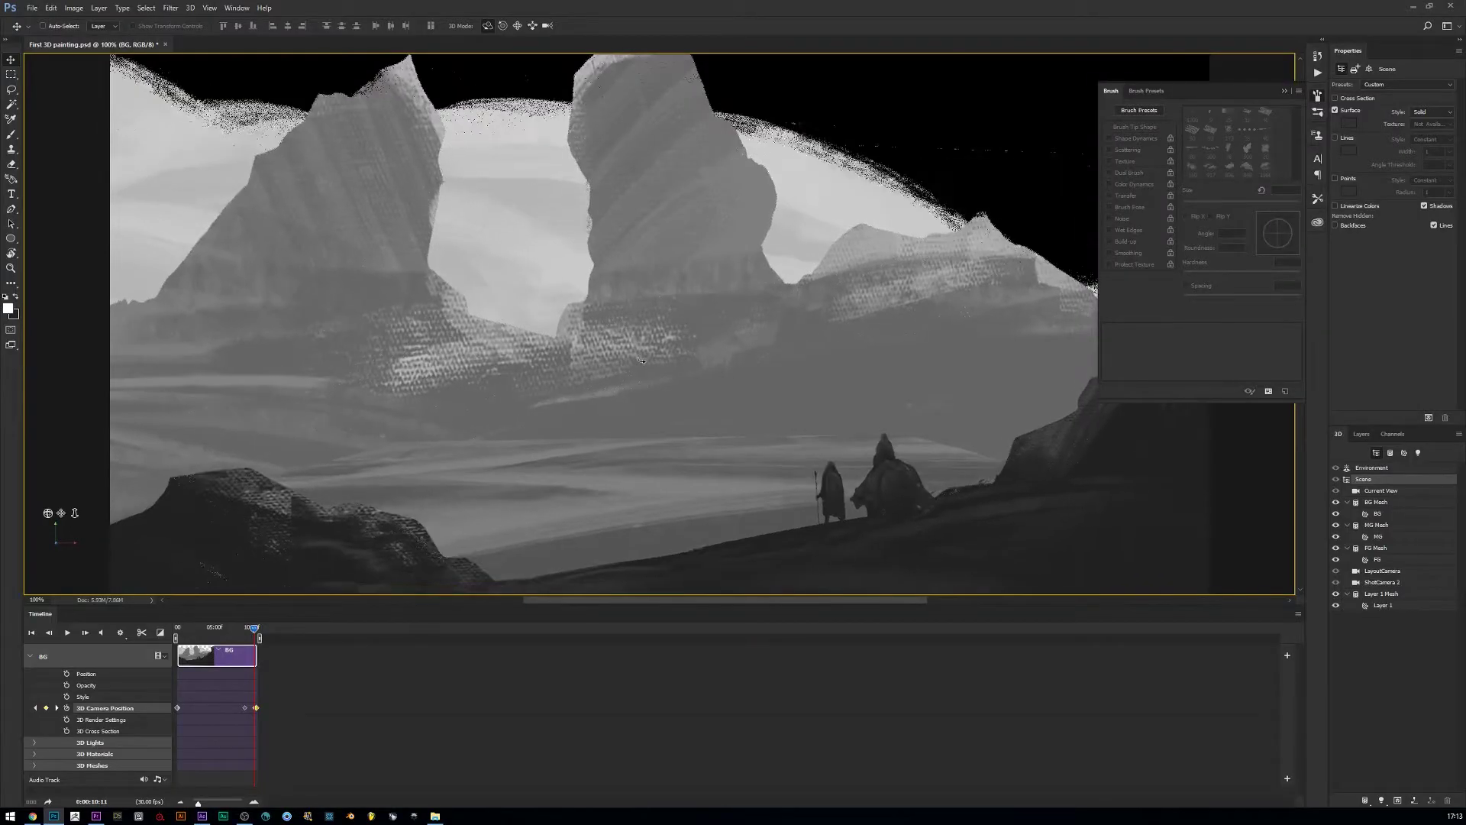
scroll(642, 361, "down", 5)
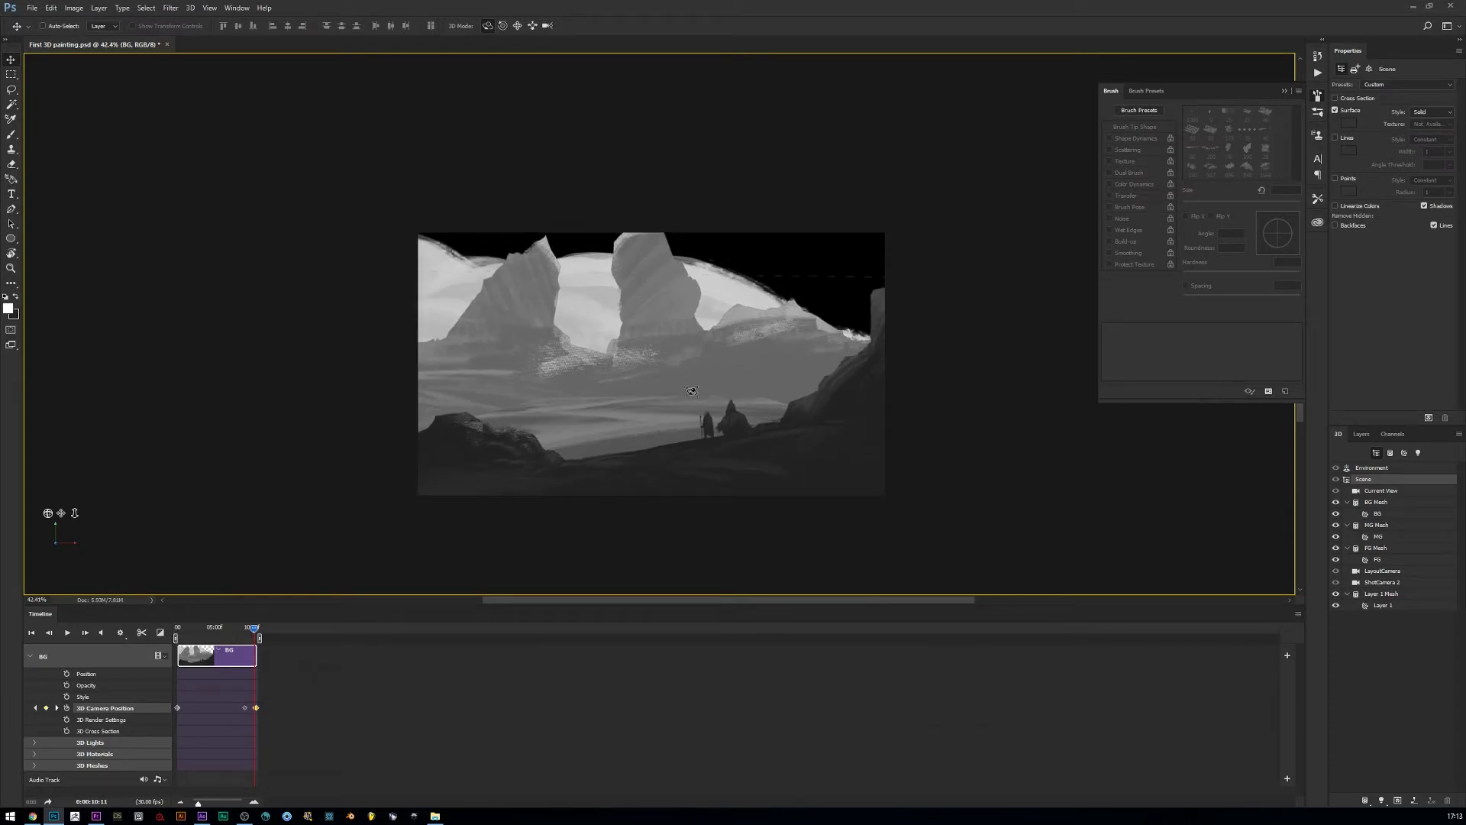
mouse_move(721, 393)
left_mouse_down()
mouse_move(615, 373)
mouse_move(566, 394)
mouse_move(738, 410)
mouse_move(730, 445)
mouse_move(606, 374)
mouse_move(694, 434)
left_mouse_up()
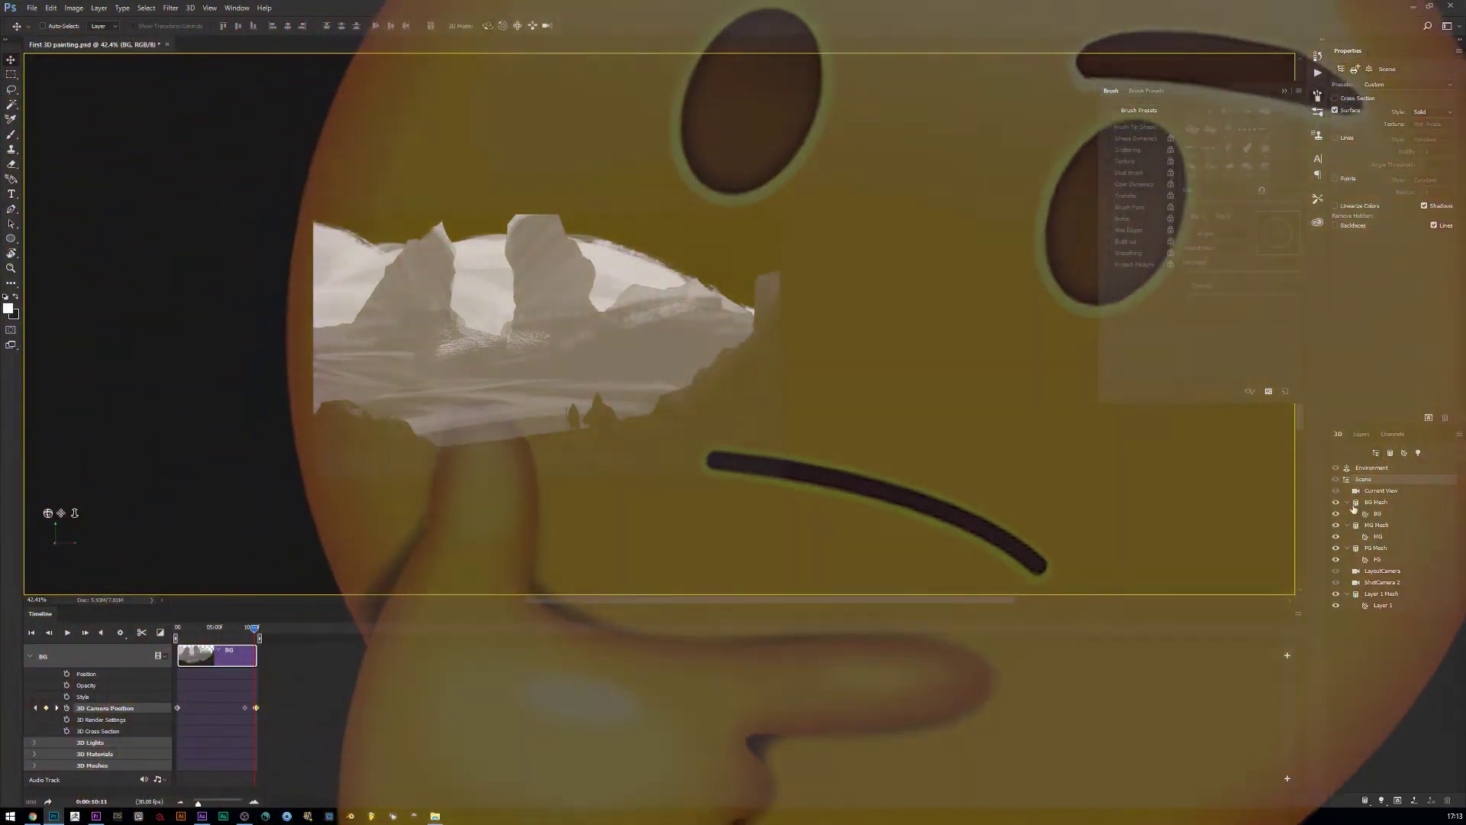
- Hide and reshow the BG, MG and FG Mesh layers, then view through LayoutCamera
left_click(1336, 502)
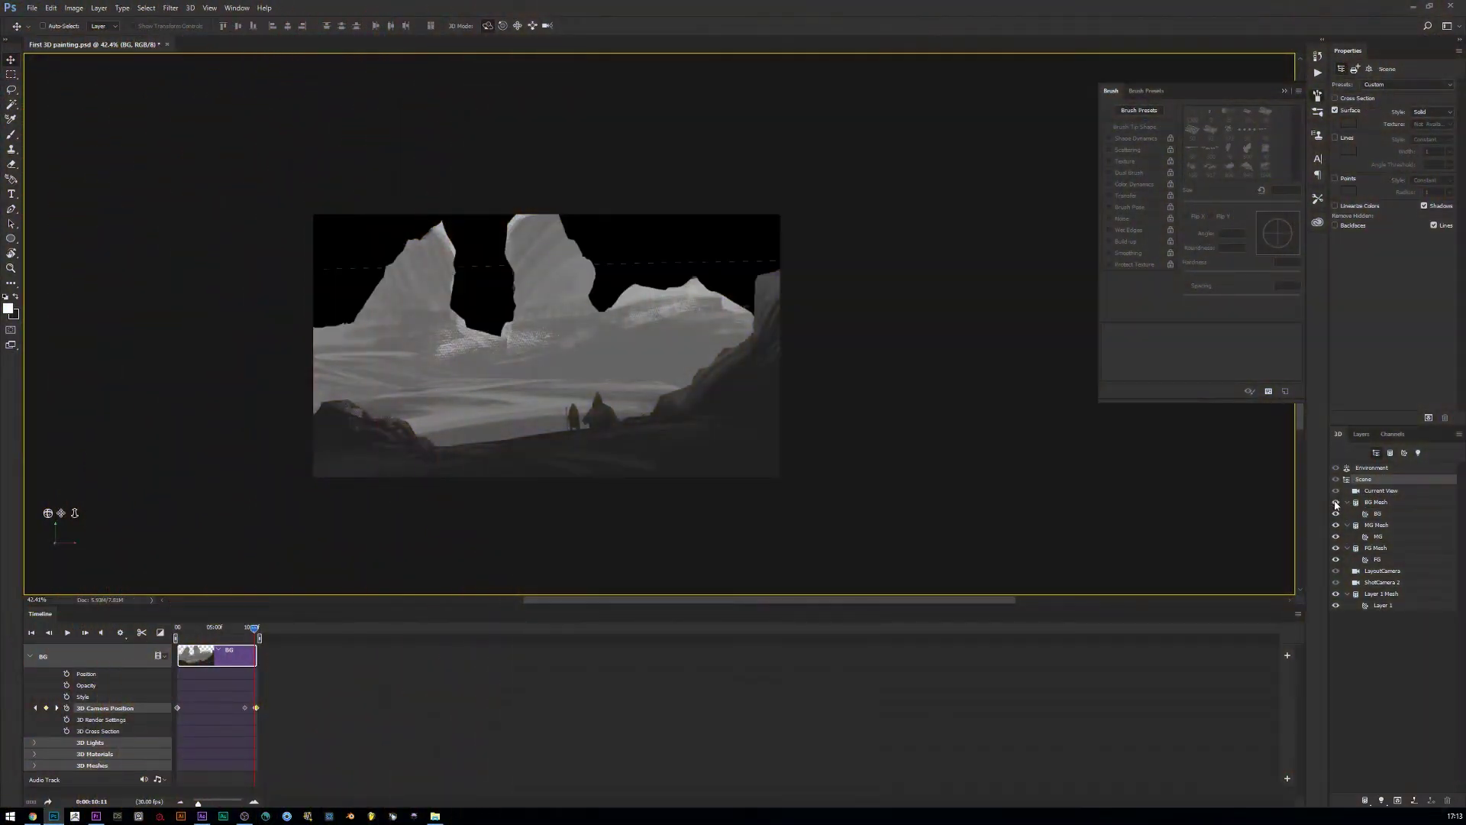
left_click(1335, 503)
left_click(1336, 525)
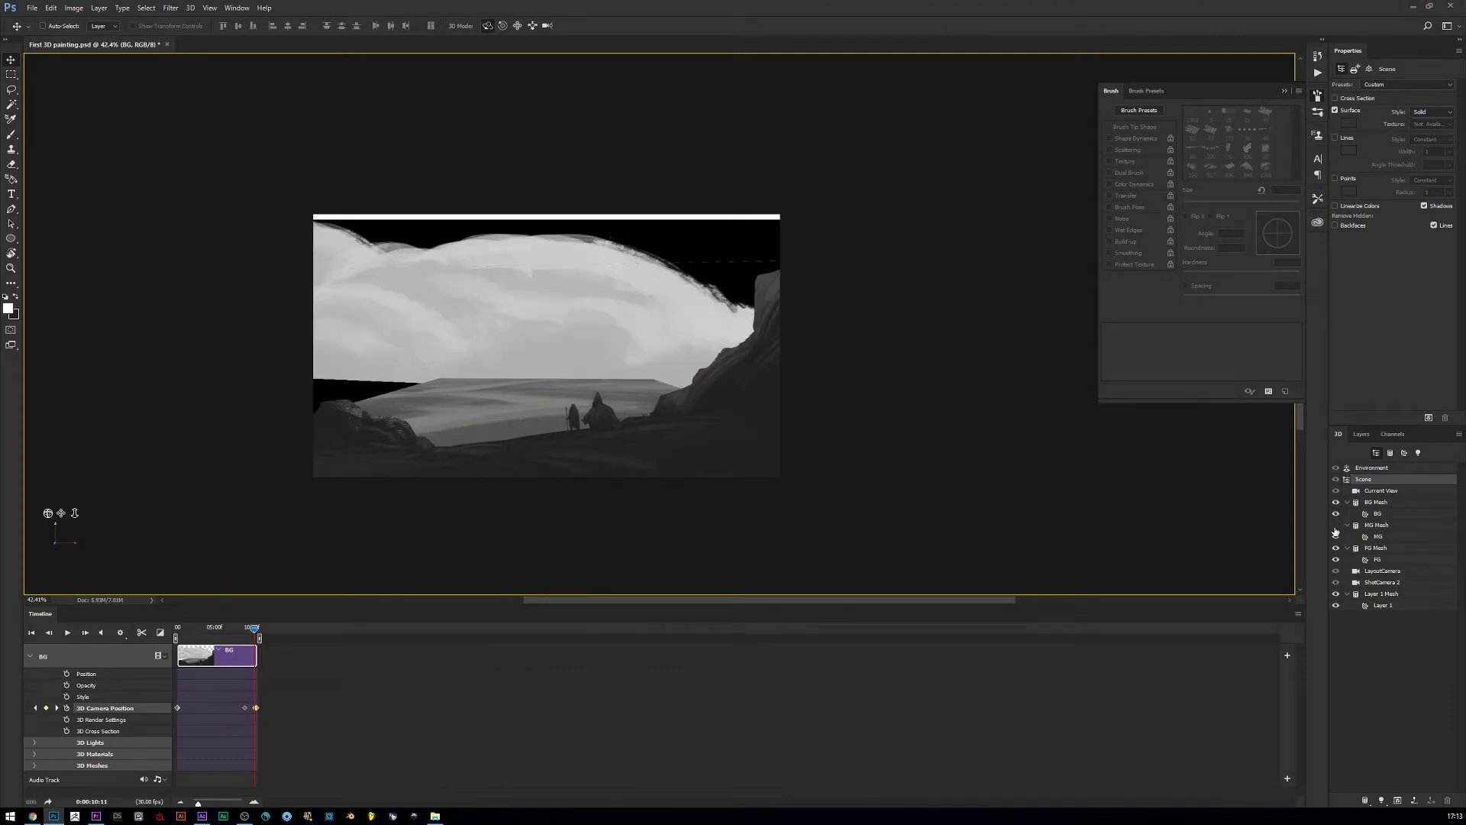
left_click(1336, 526)
left_click(1336, 550)
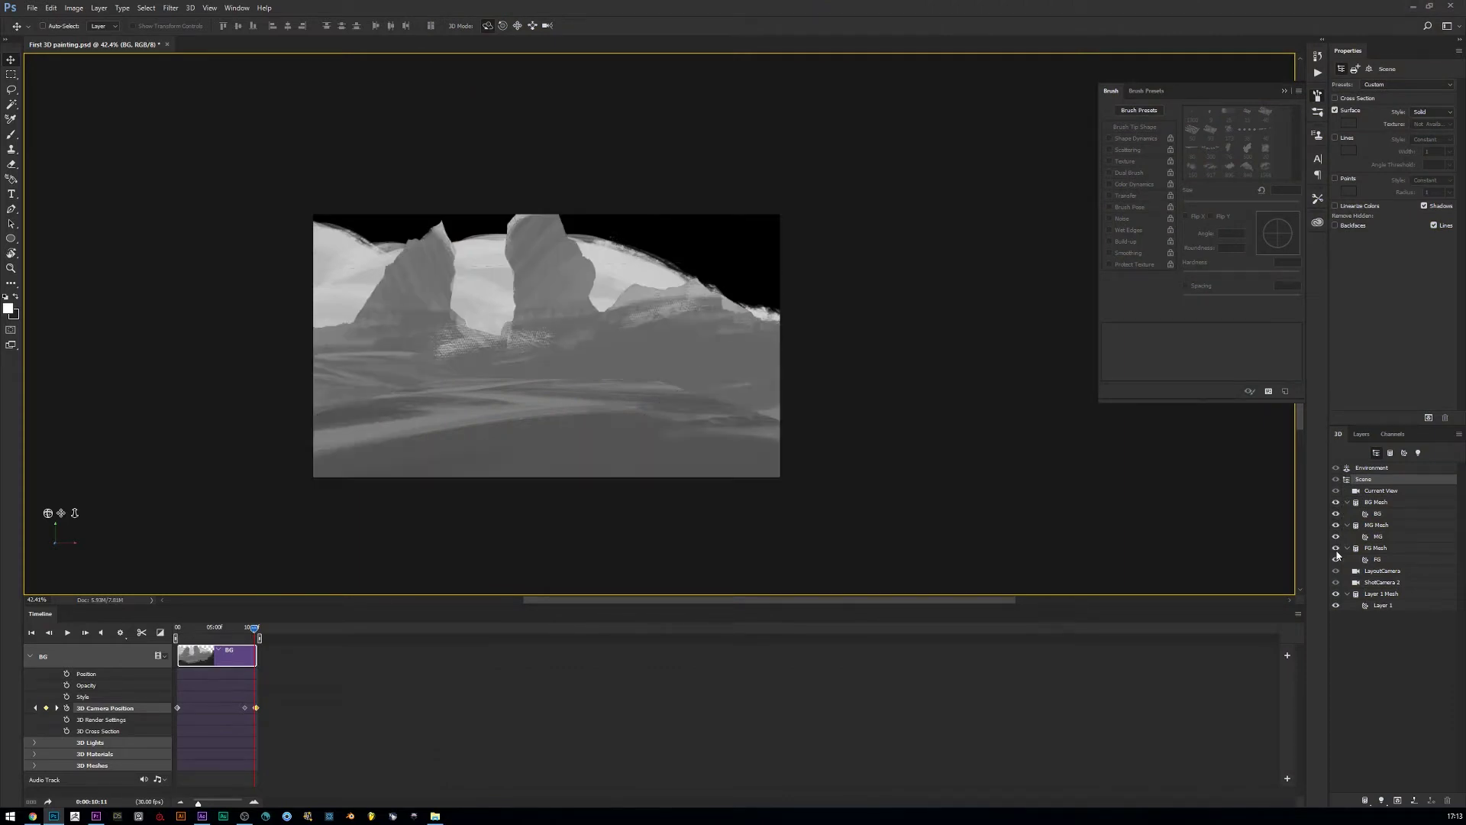
left_click(1336, 558)
left_click(1337, 564)
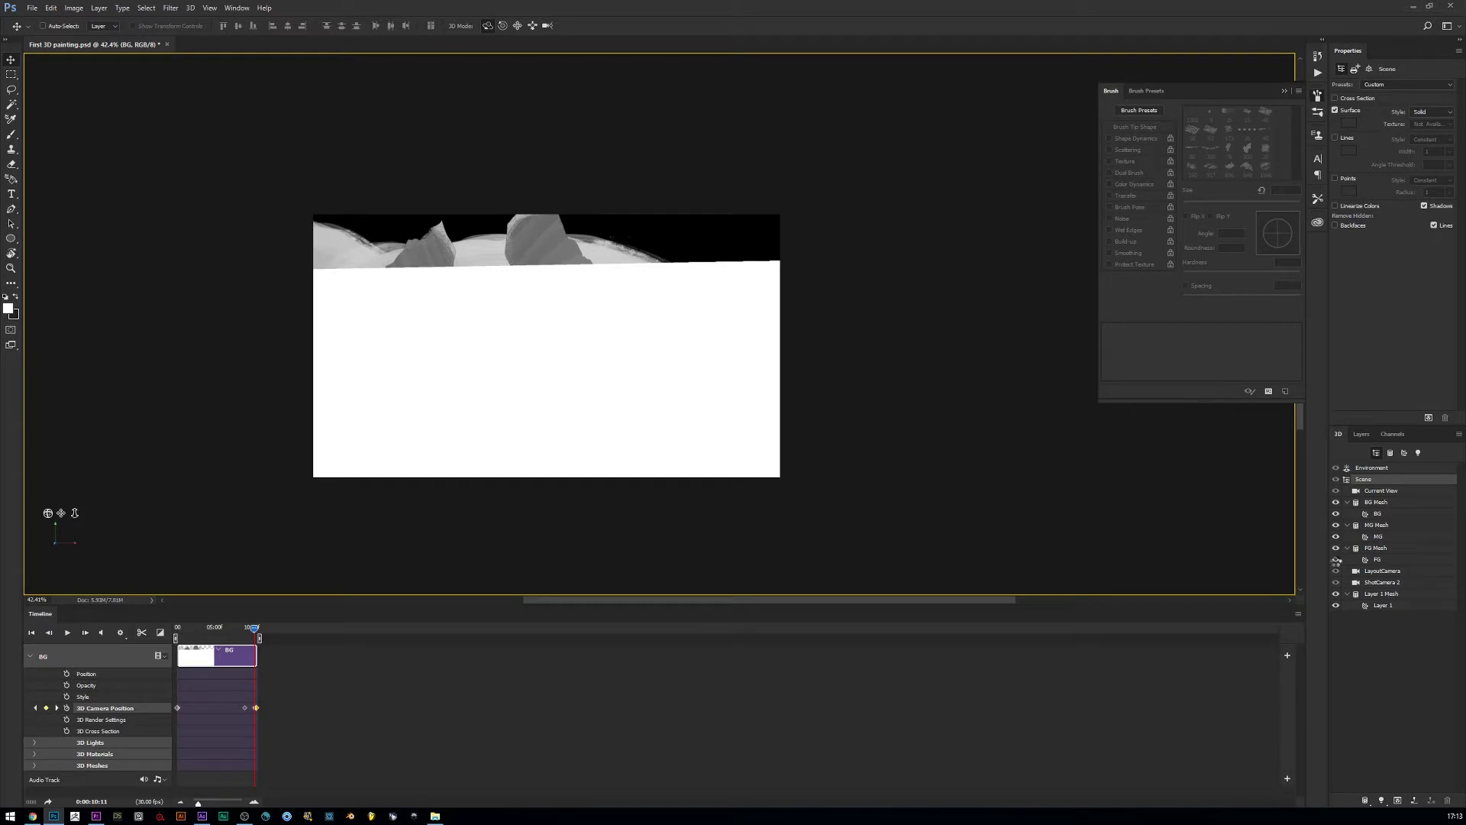
left_click(1384, 575)
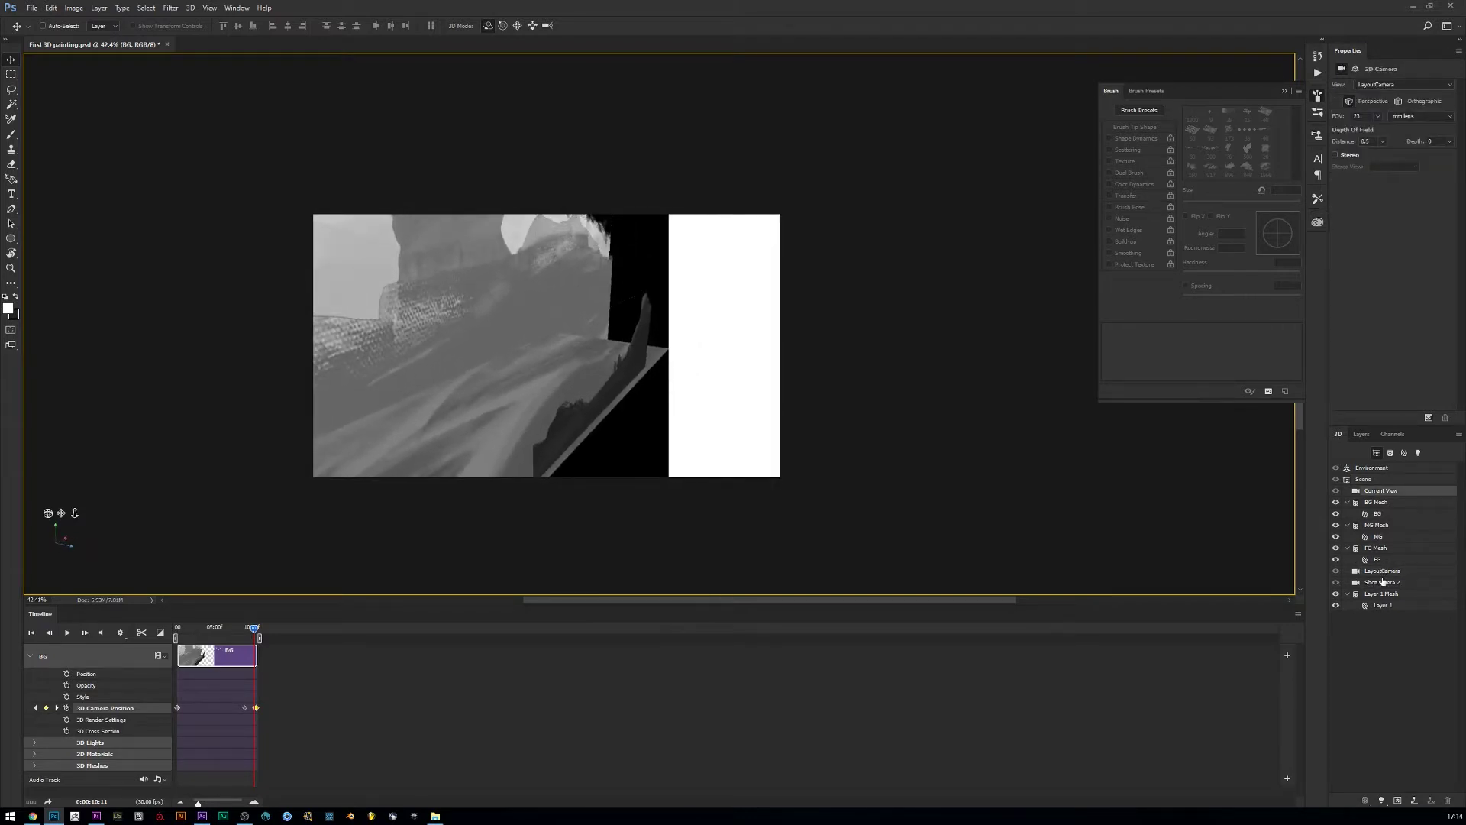
- From ShotCamera 2, orbit, roll and swing the camera so the riders sit lower left
left_click(1379, 582)
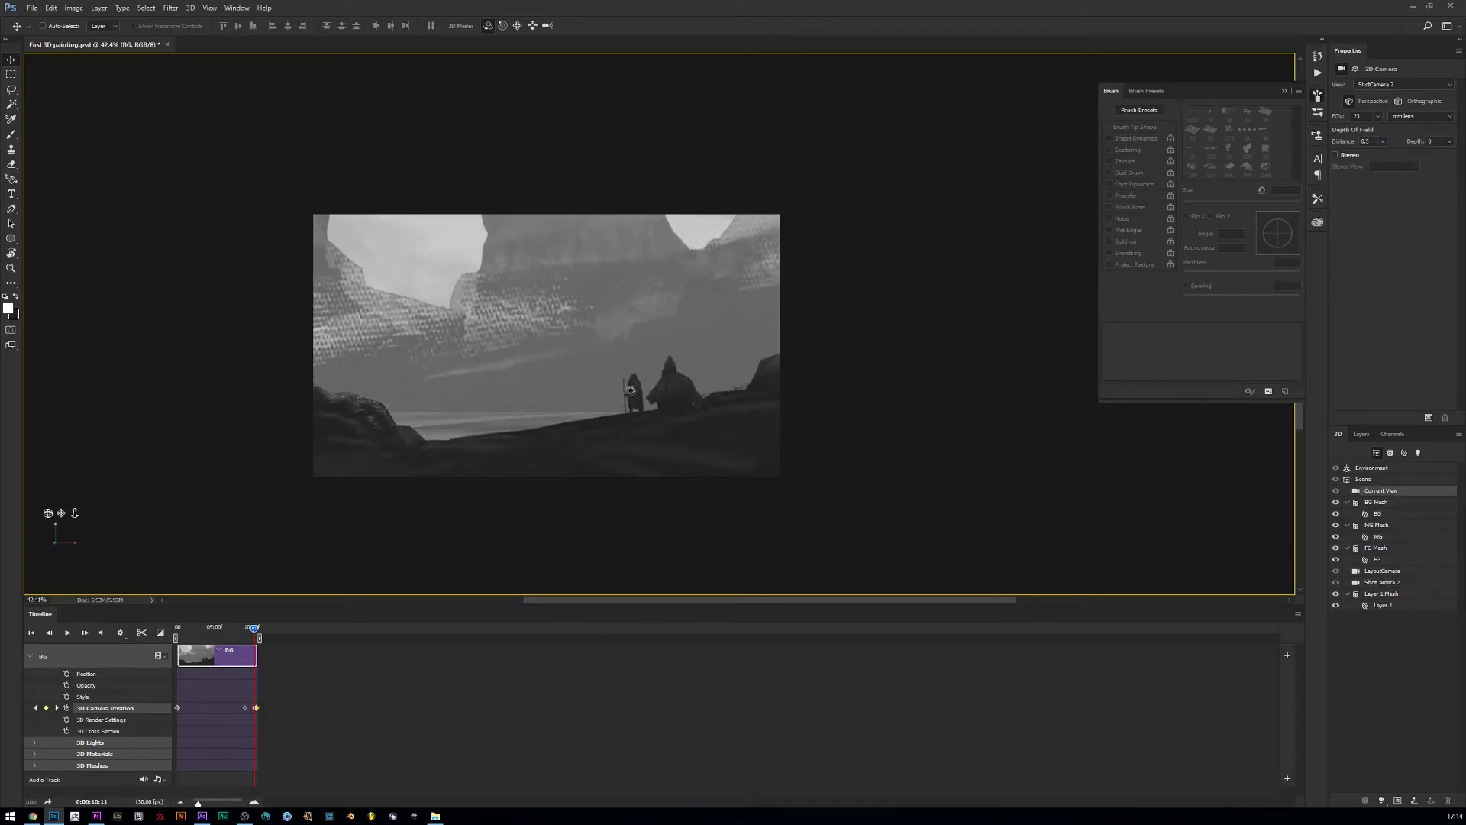
left_click_drag(620, 394, 620, 397)
left_click_drag(549, 317, 493, 303)
left_click_drag(524, 32, 522, 29)
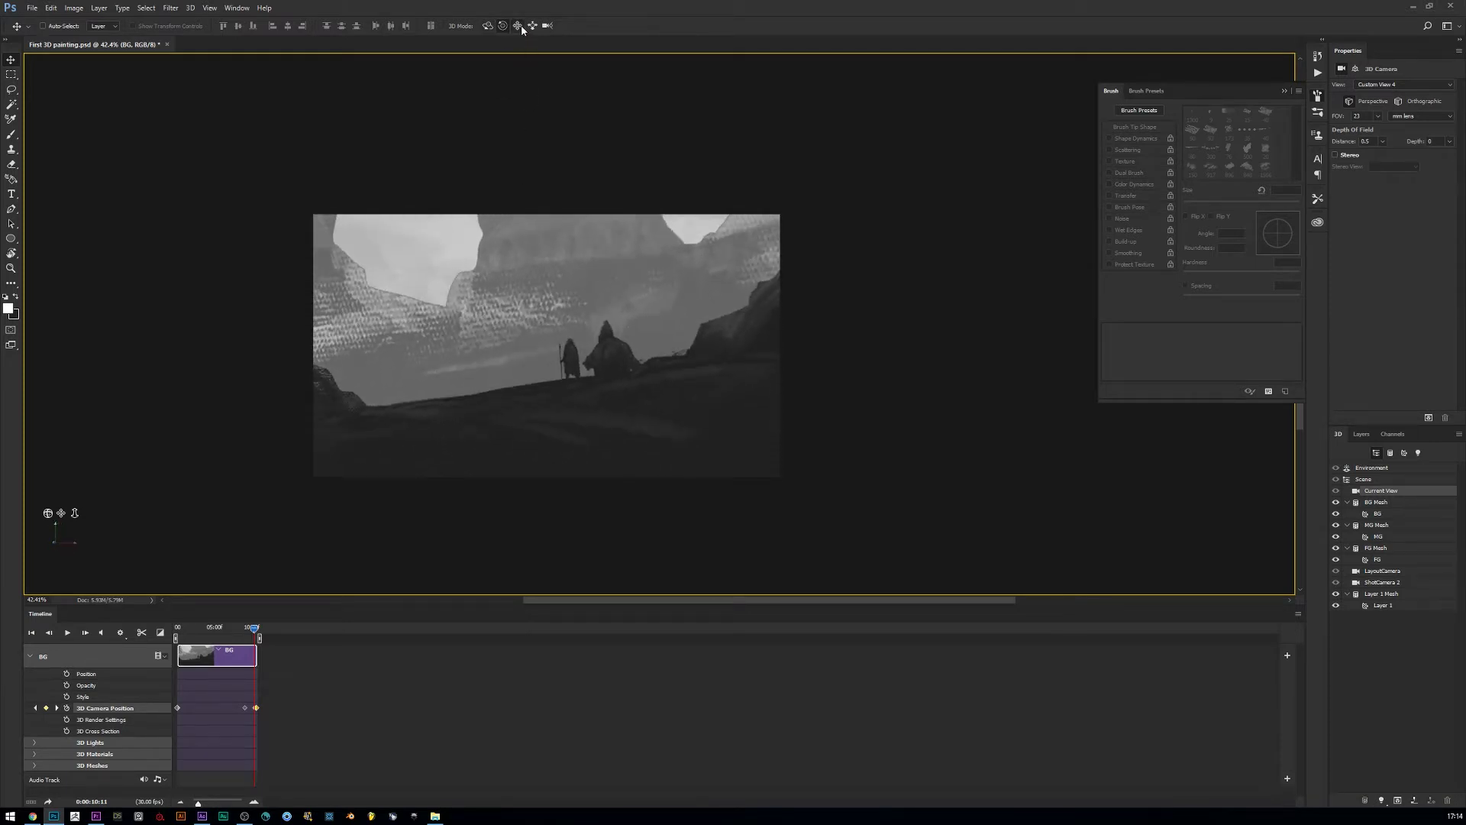
left_click_drag(533, 341, 546, 365)
left_click(1382, 571)
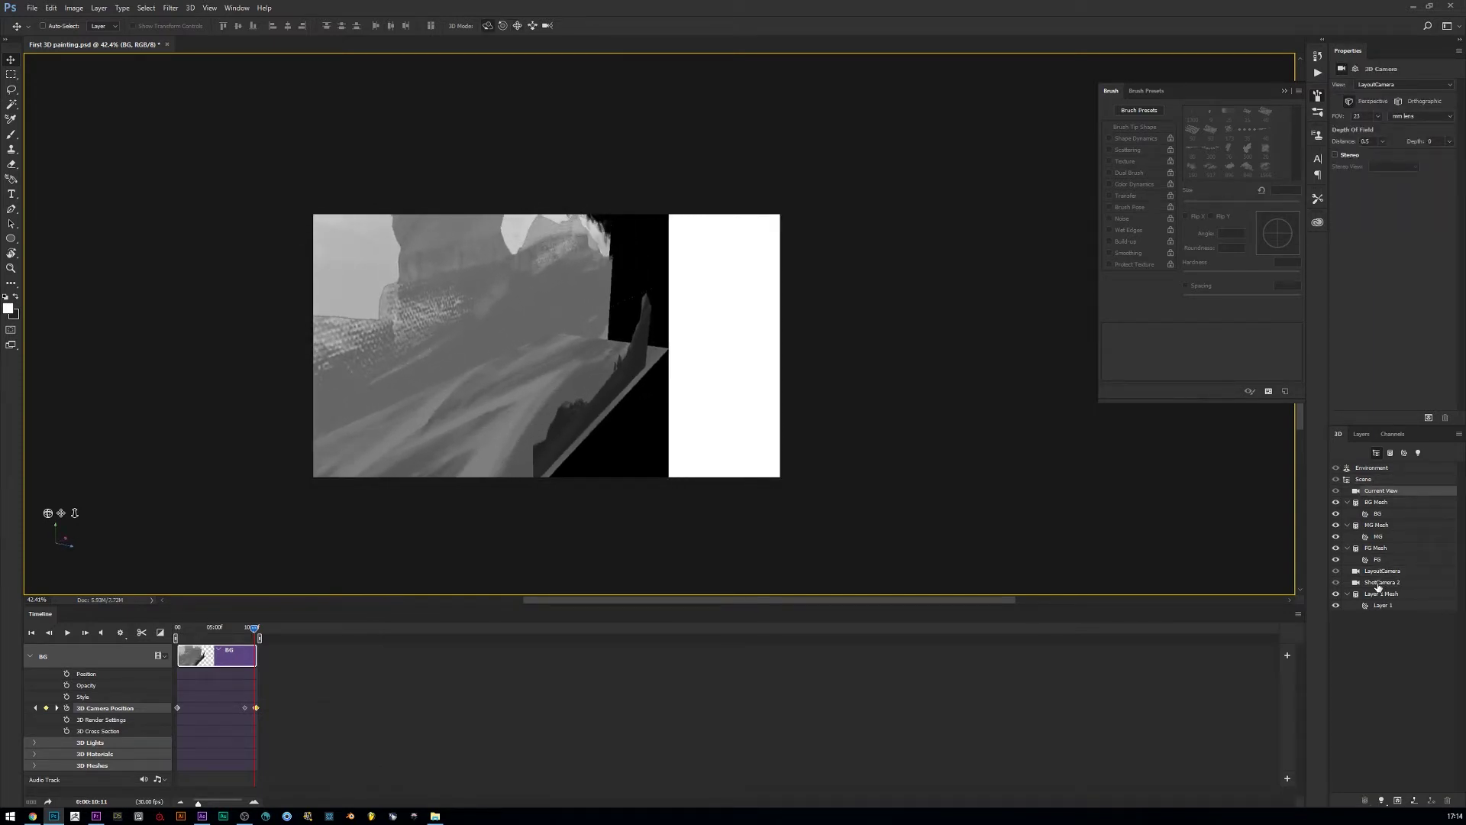
- Return to ShotCamera 2, then dolly and orbit the camera closer to the cloaked riders
left_click(1379, 583)
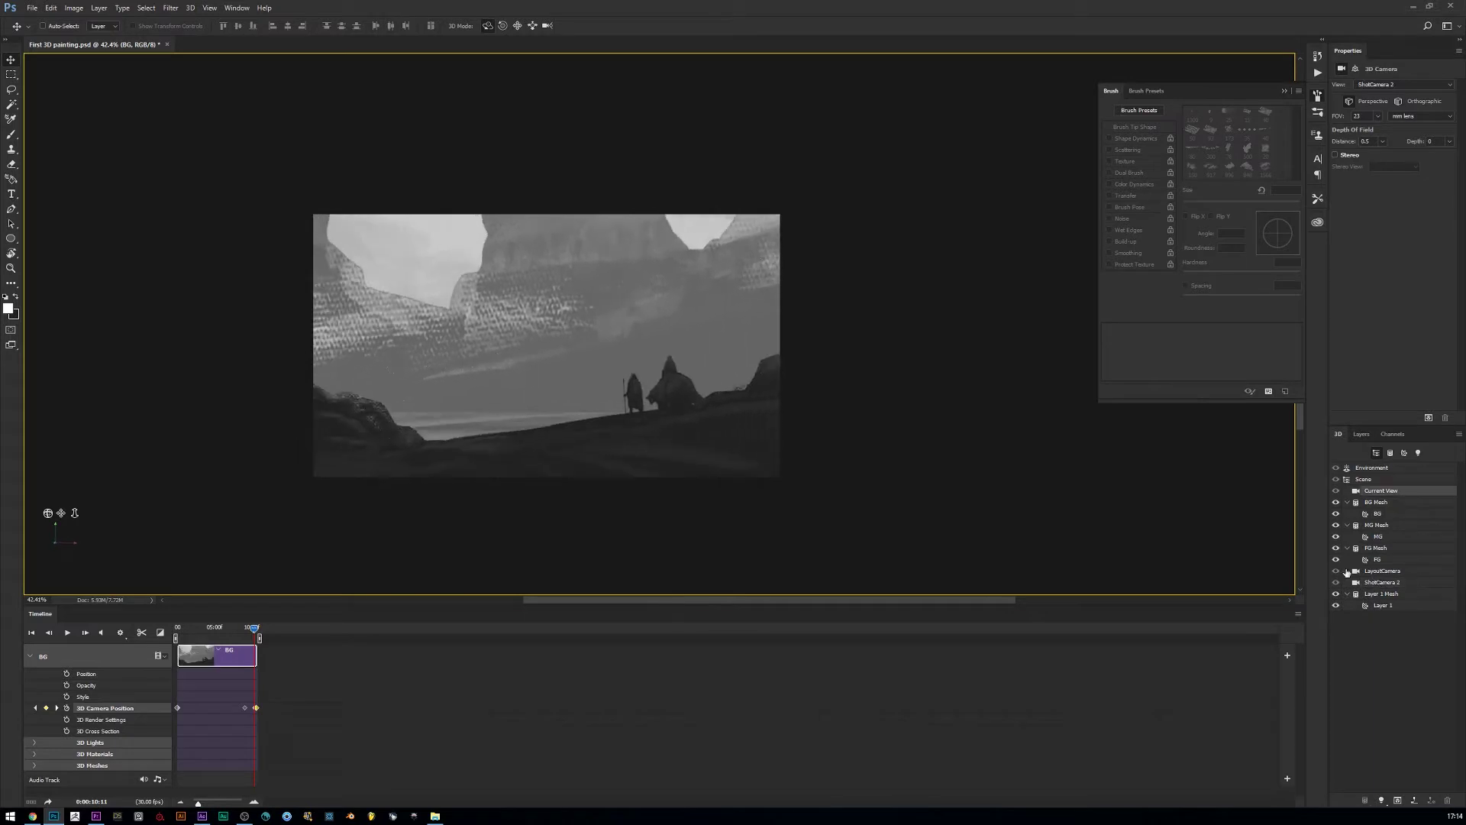
left_click_drag(792, 428, 547, 350)
scroll(547, 351, "up", 10)
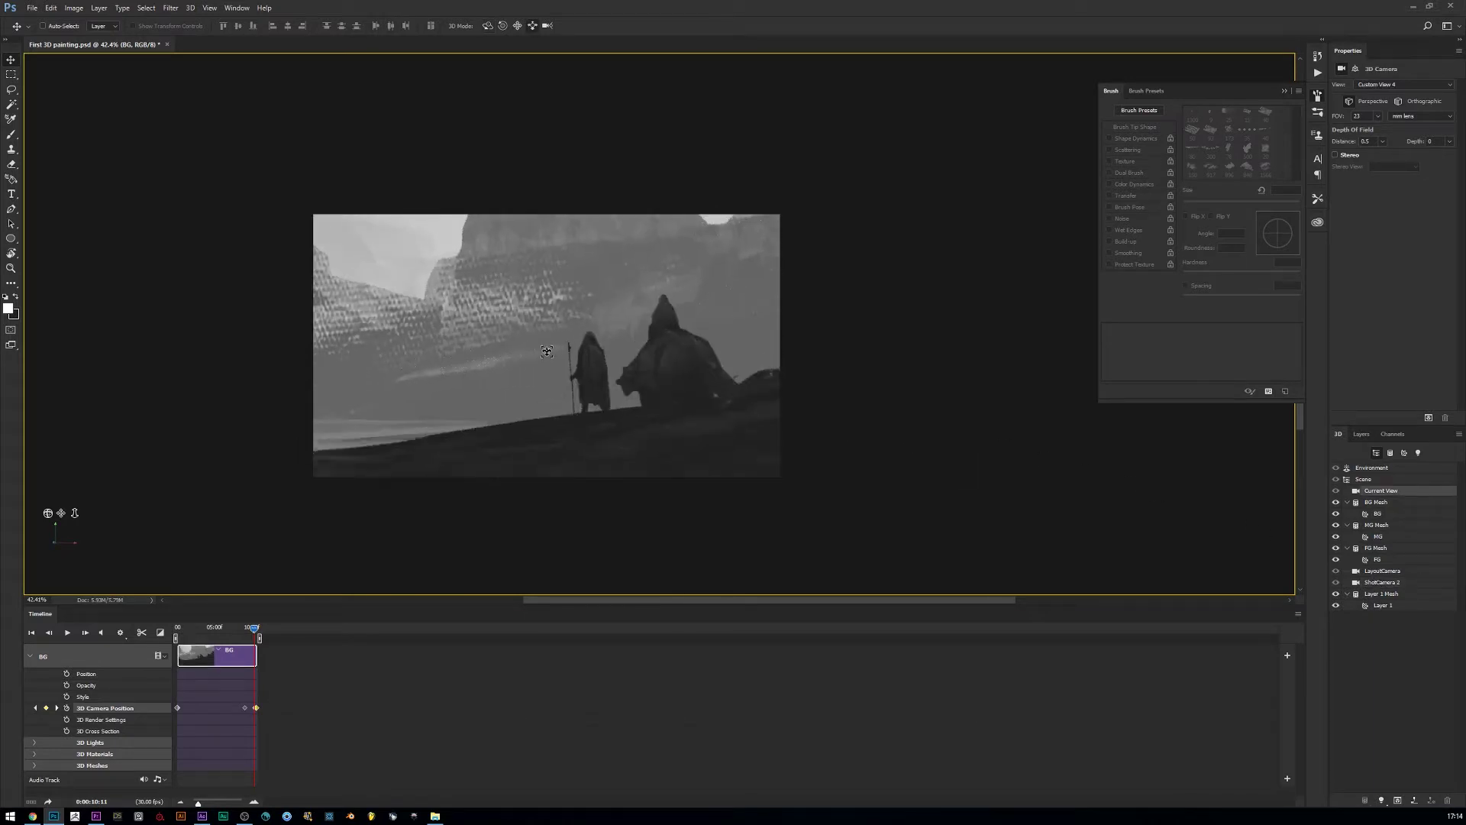
scroll(547, 354, "down", 8)
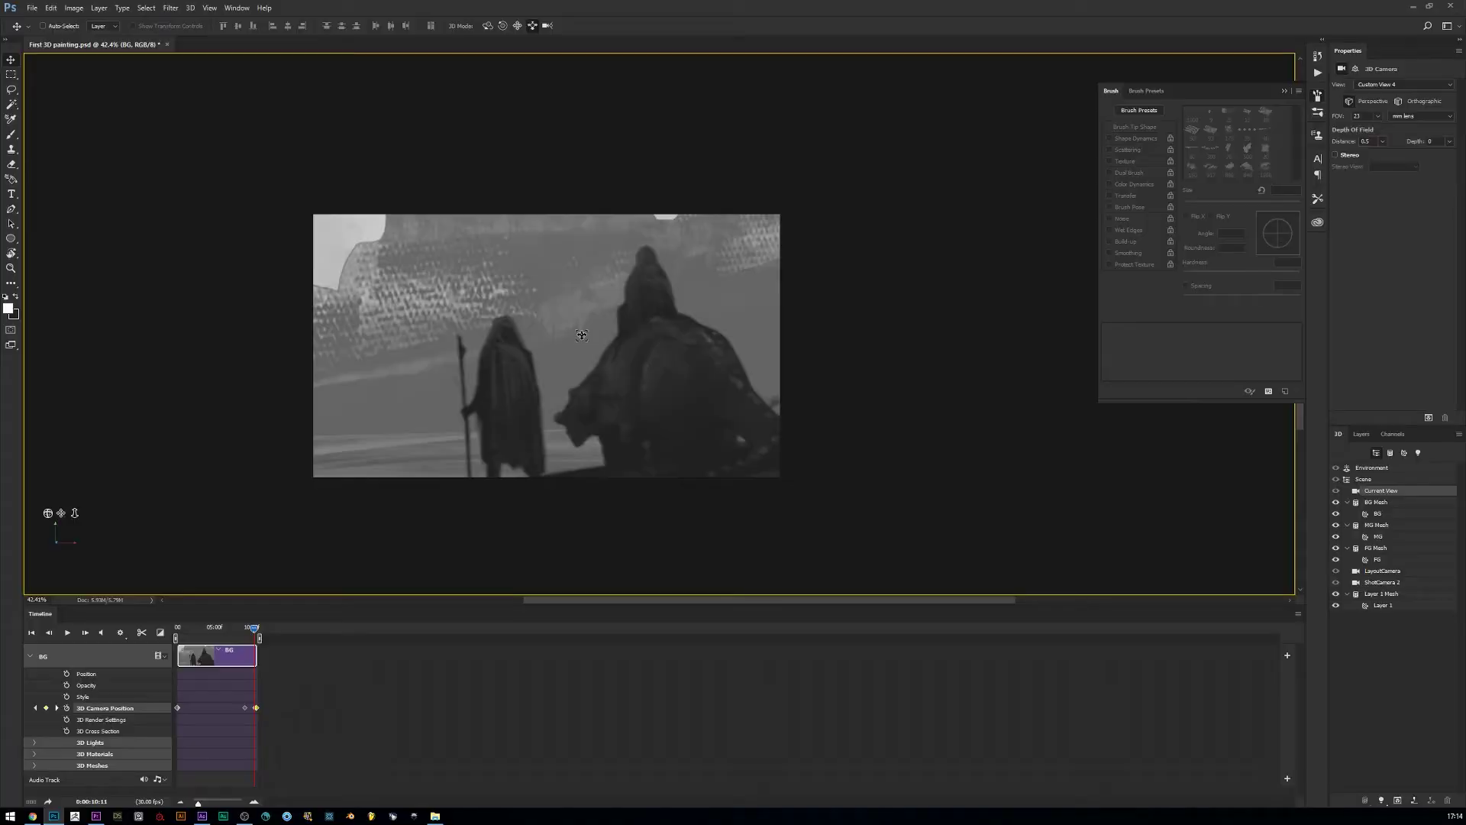
scroll(580, 332, "down", 3)
left_click_drag(481, 360, 505, 361)
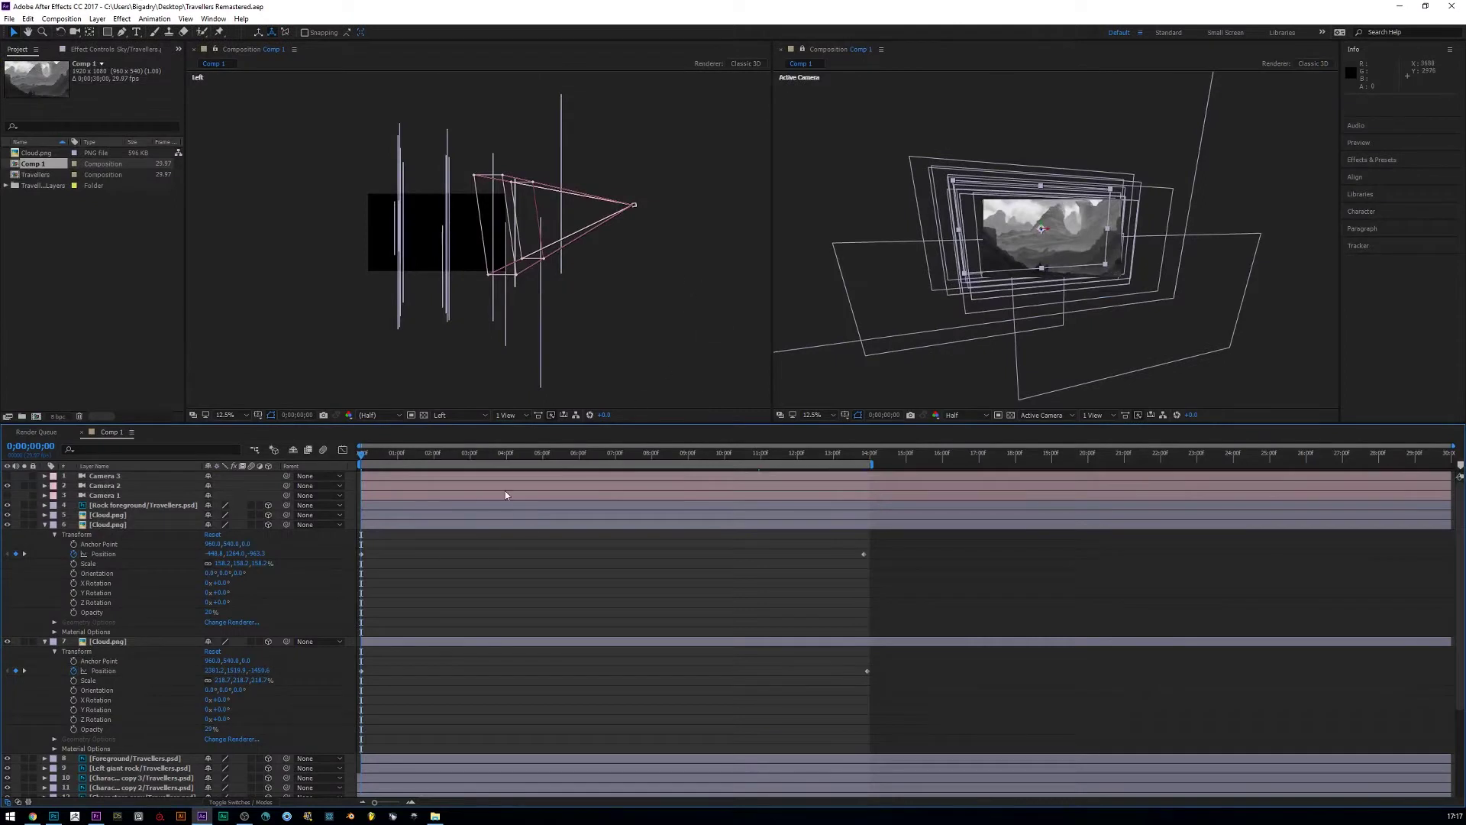
- Give the composition views more height and choose the camera shown in the side view
scroll(992, 298, "up", 2)
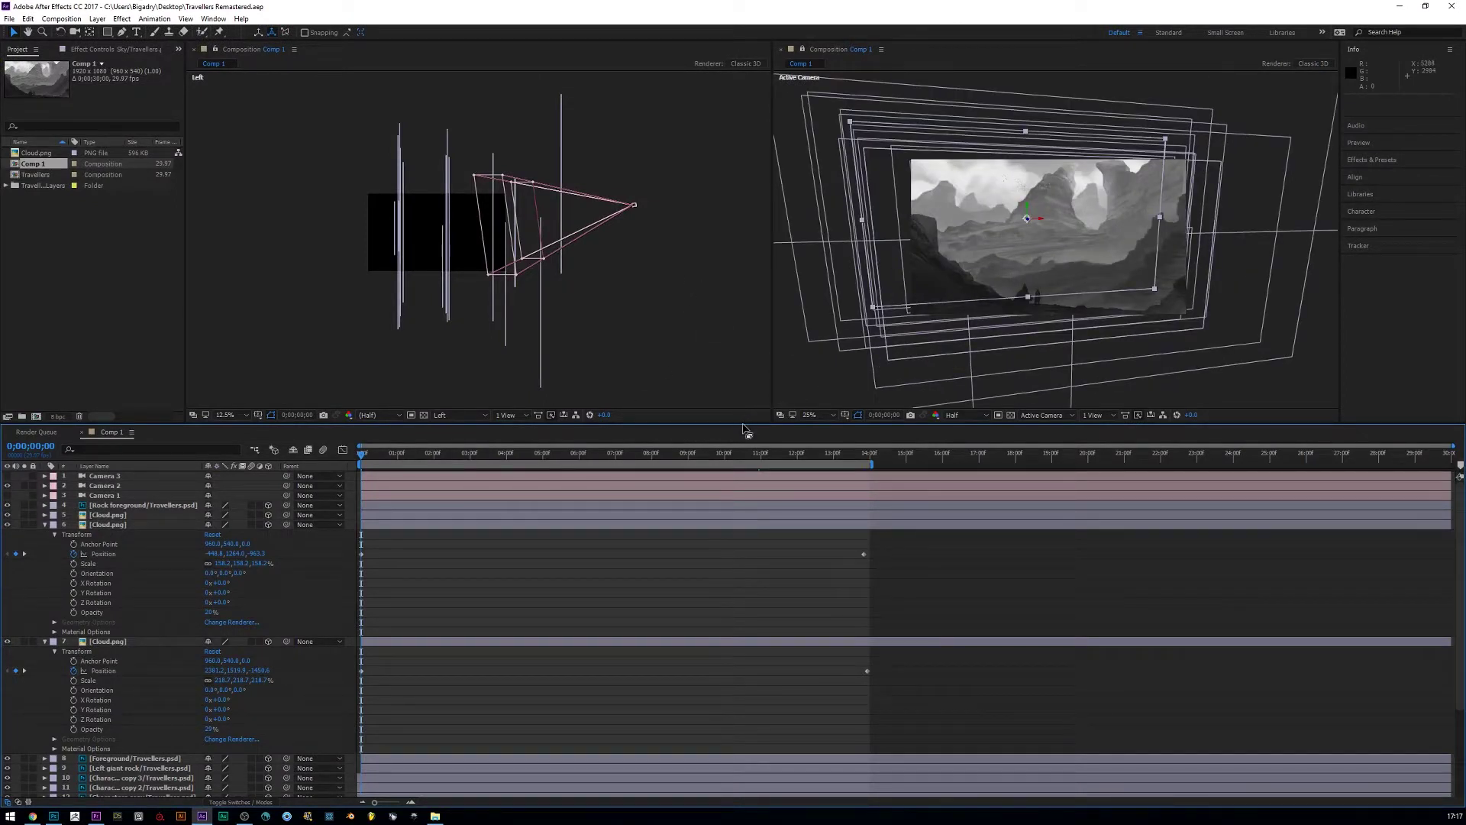
left_click_drag(742, 423, 718, 599)
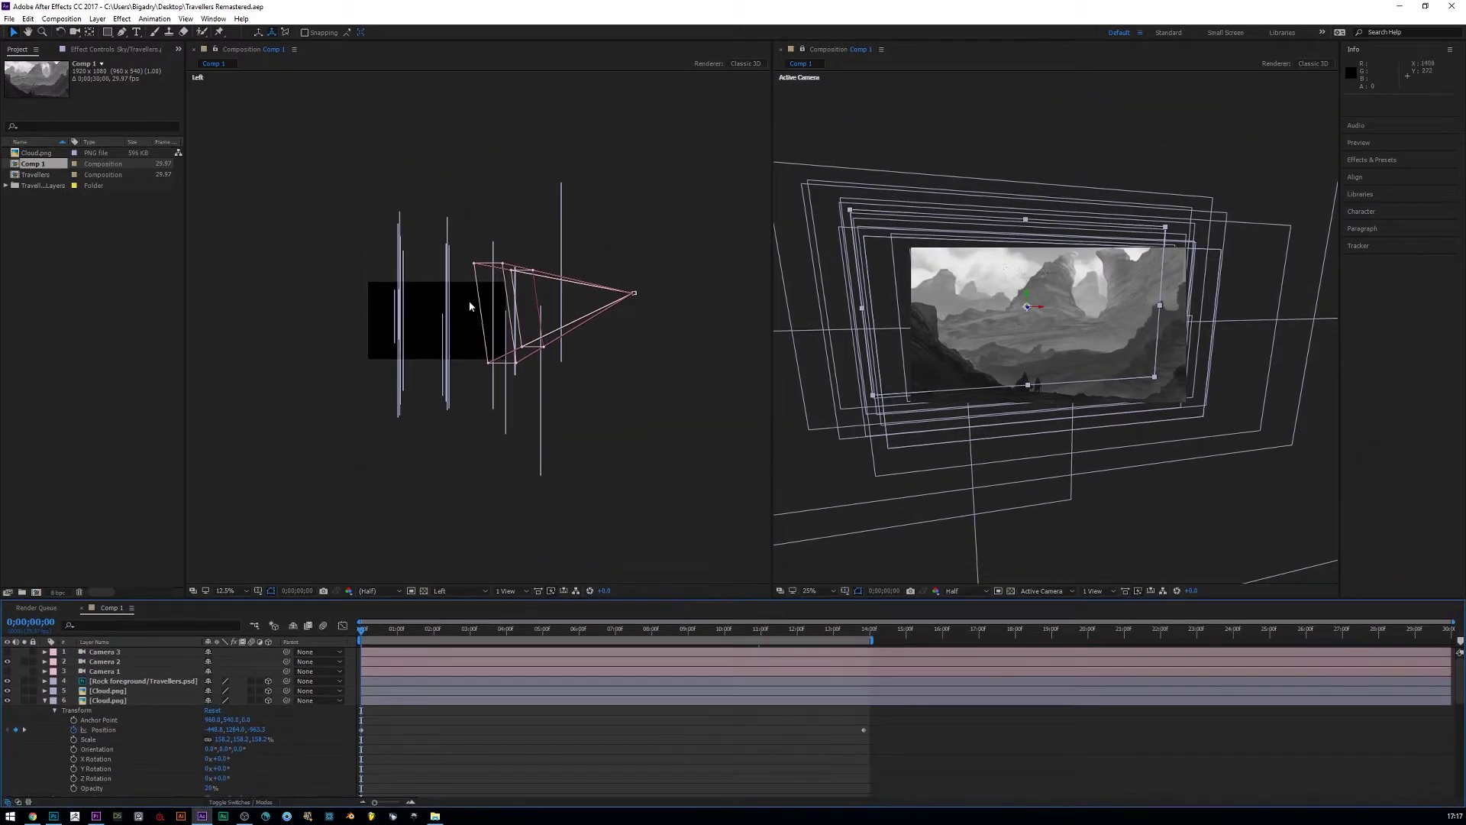
scroll(470, 306, "up", 2)
left_click(461, 590)
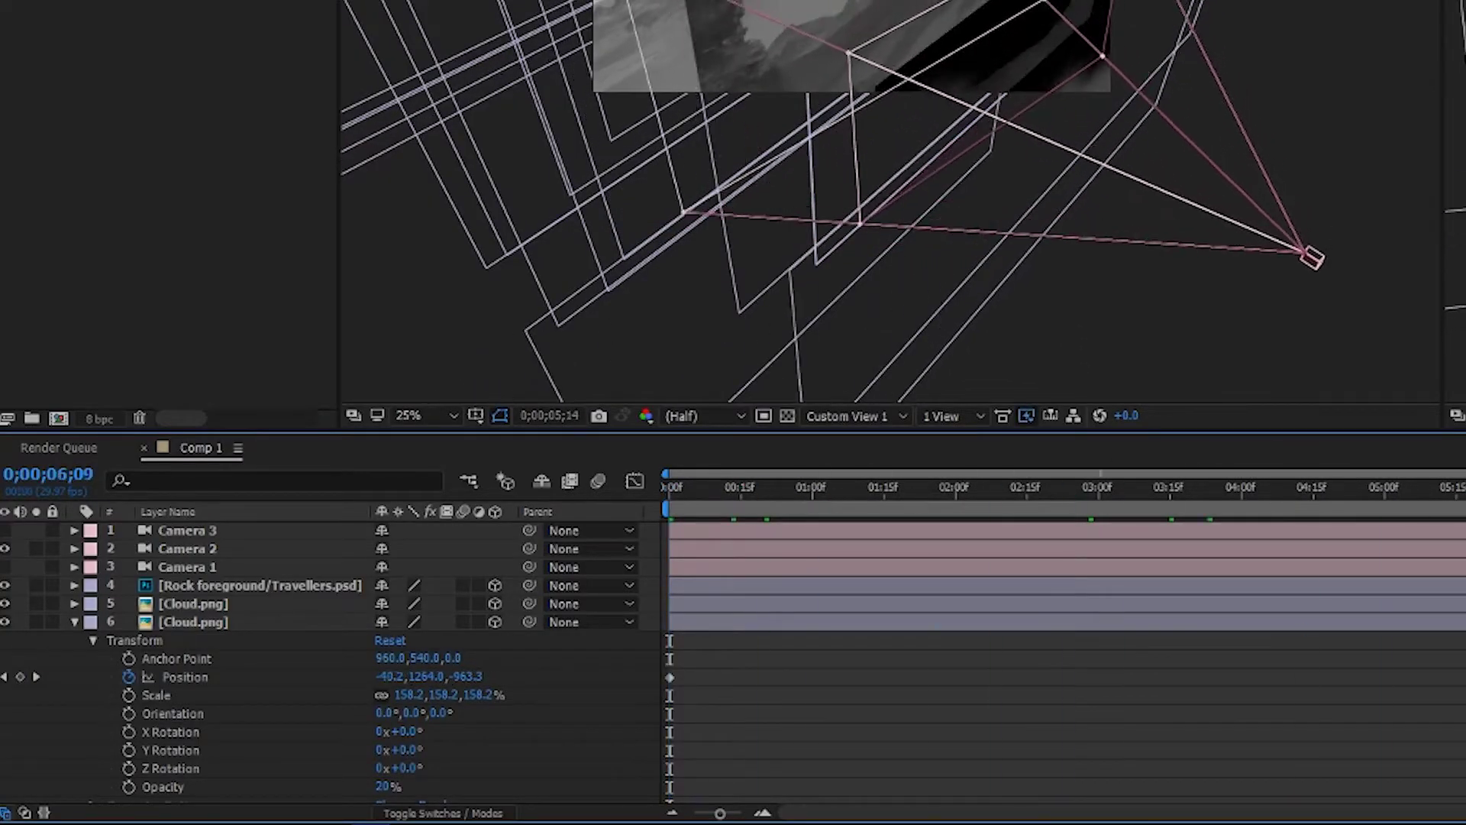
- From the start, enlarge the timeline, zoom to the first 16 seconds and preview the camera move
key("Home")
scroll(65, 577, "down", 2)
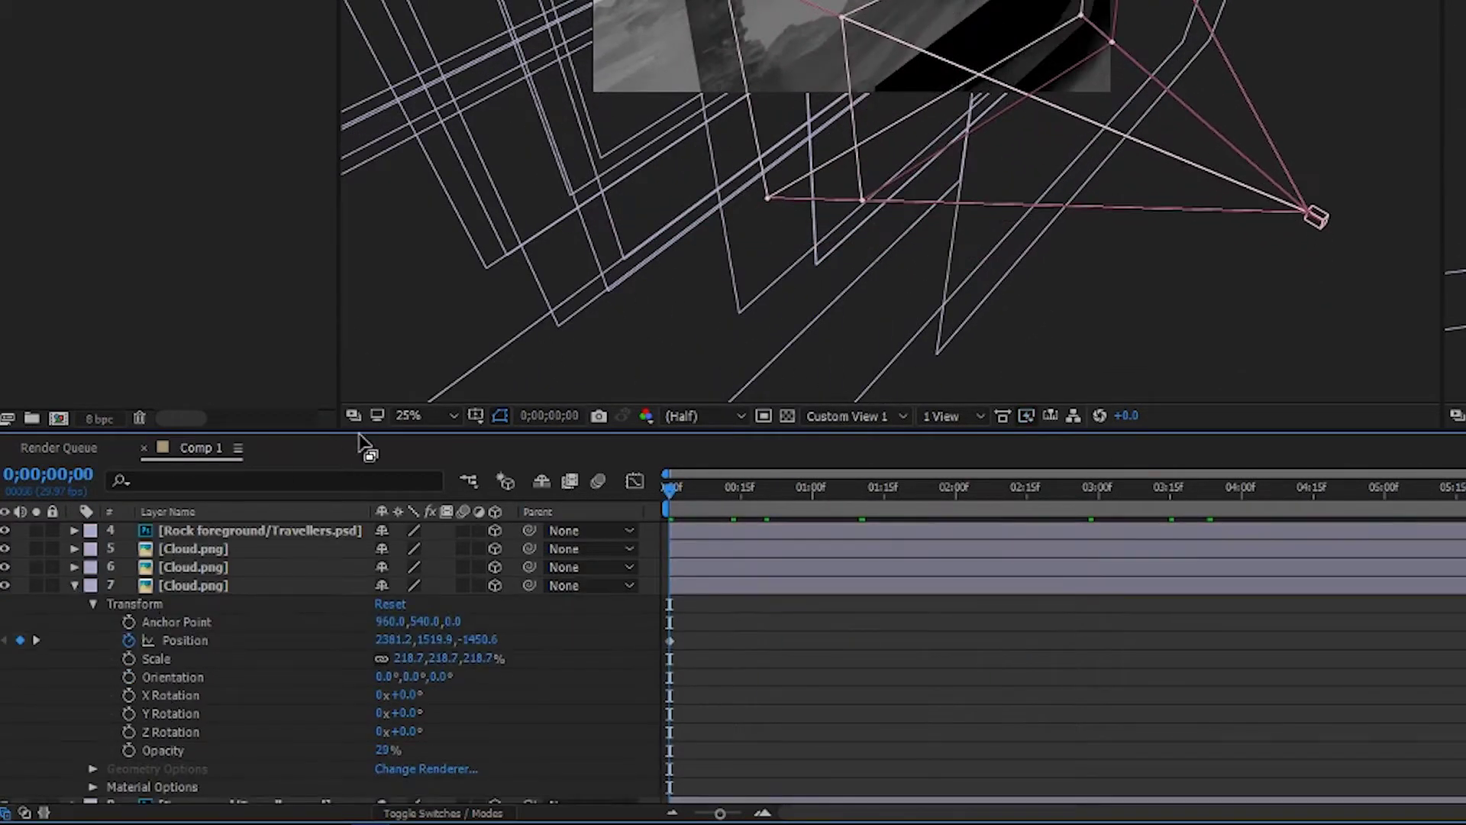
left_click_drag(363, 443, 359, 191)
scroll(185, 273, "up", 3)
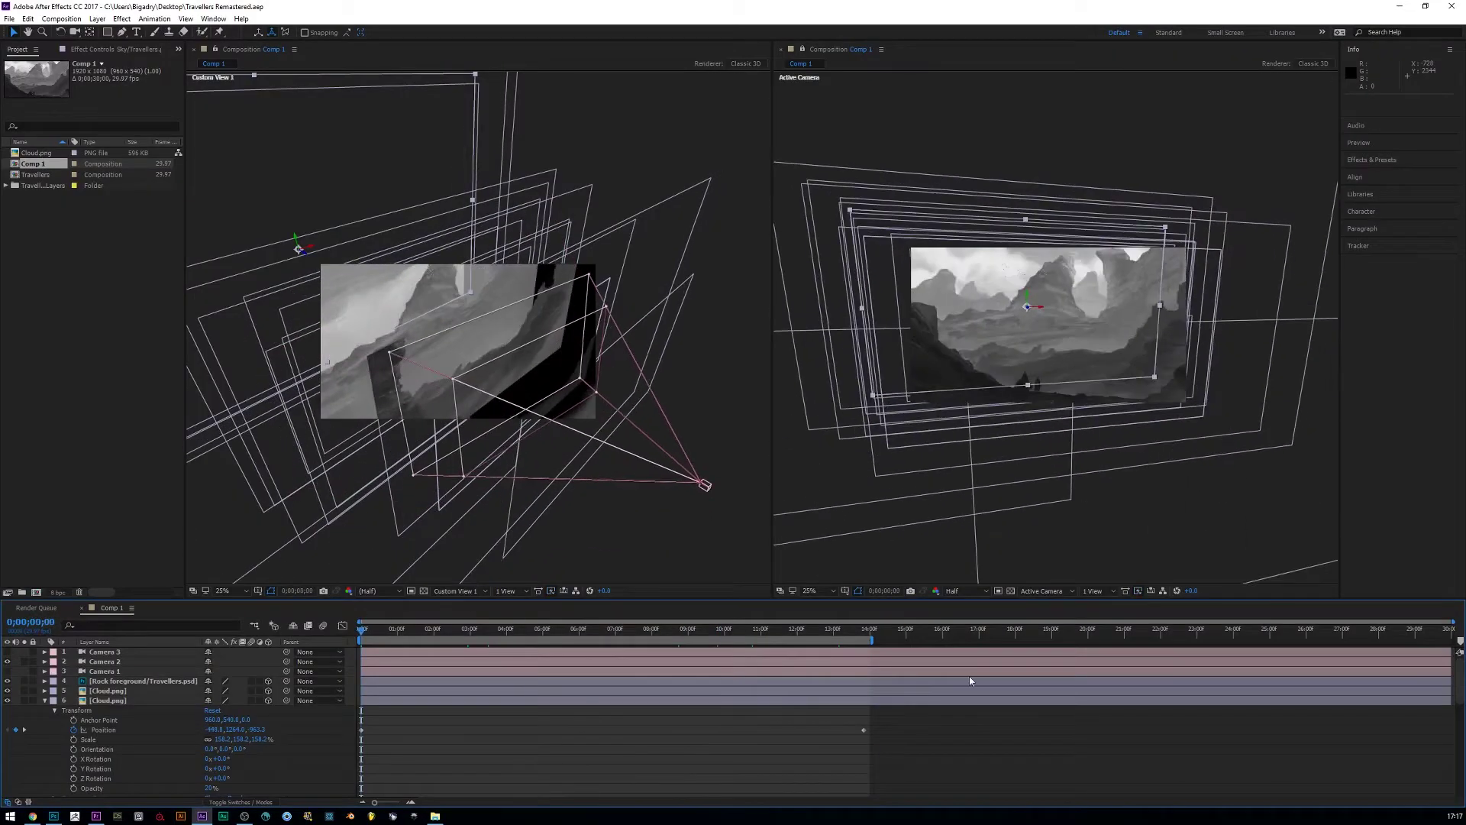
left_click_drag(1452, 620, 970, 624)
key("space")
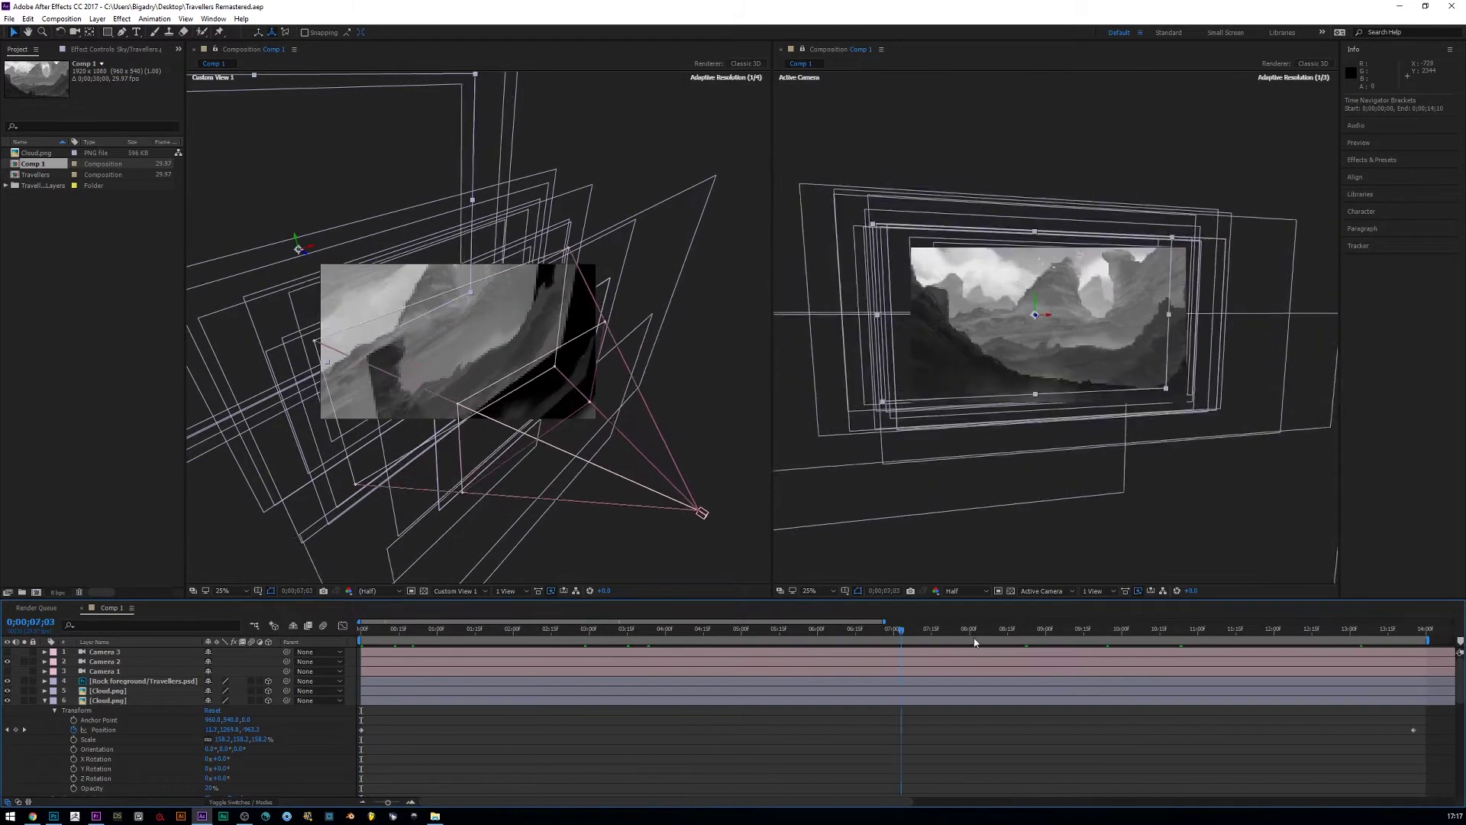
- Collapse transforms, select the Rock foreground layer and scrub ahead to the rocks close-up
scroll(40, 675, "down", 2)
left_click(42, 671)
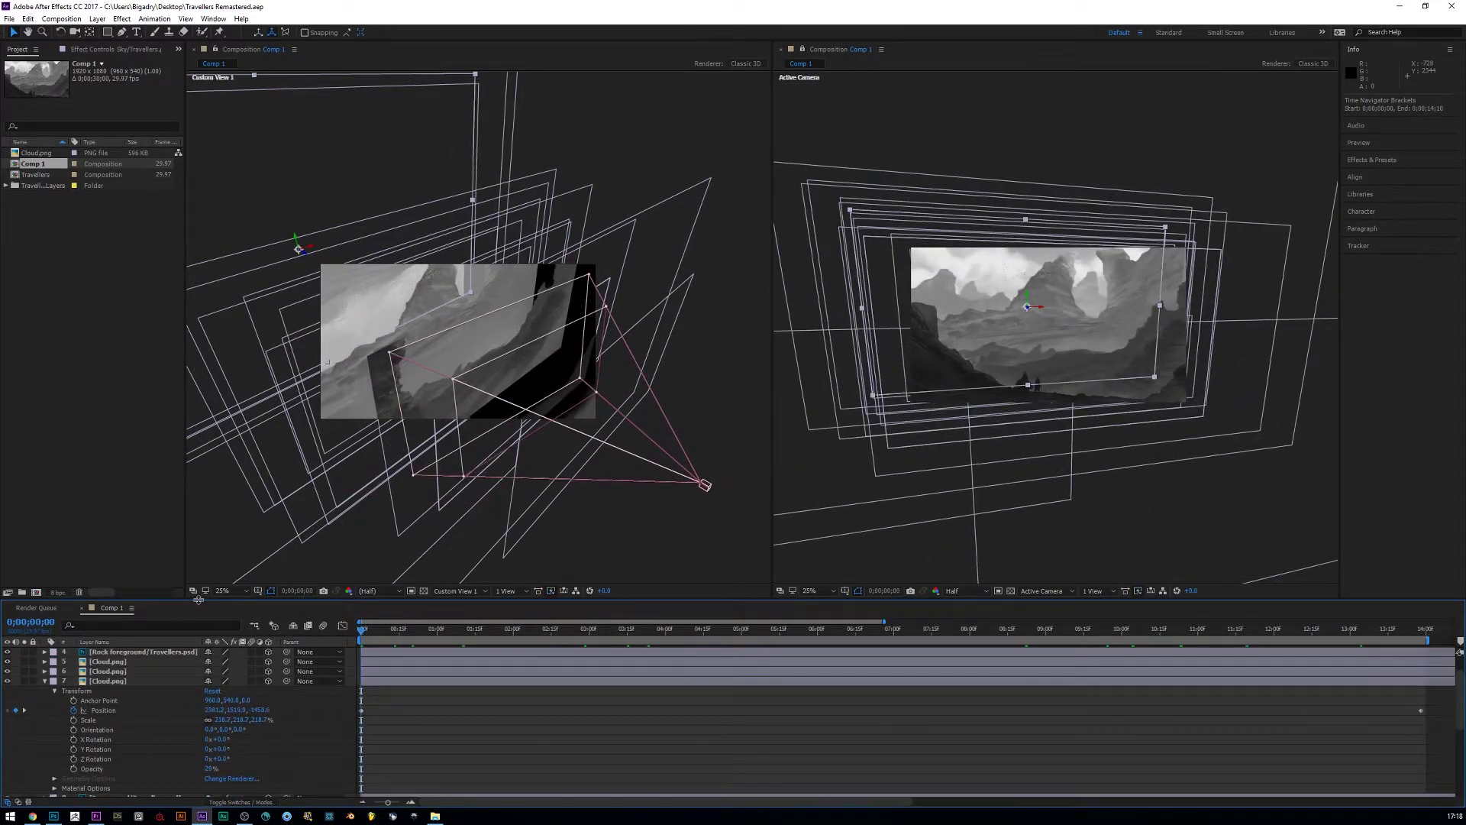
left_click_drag(92, 601, 92, 470)
left_click(103, 528)
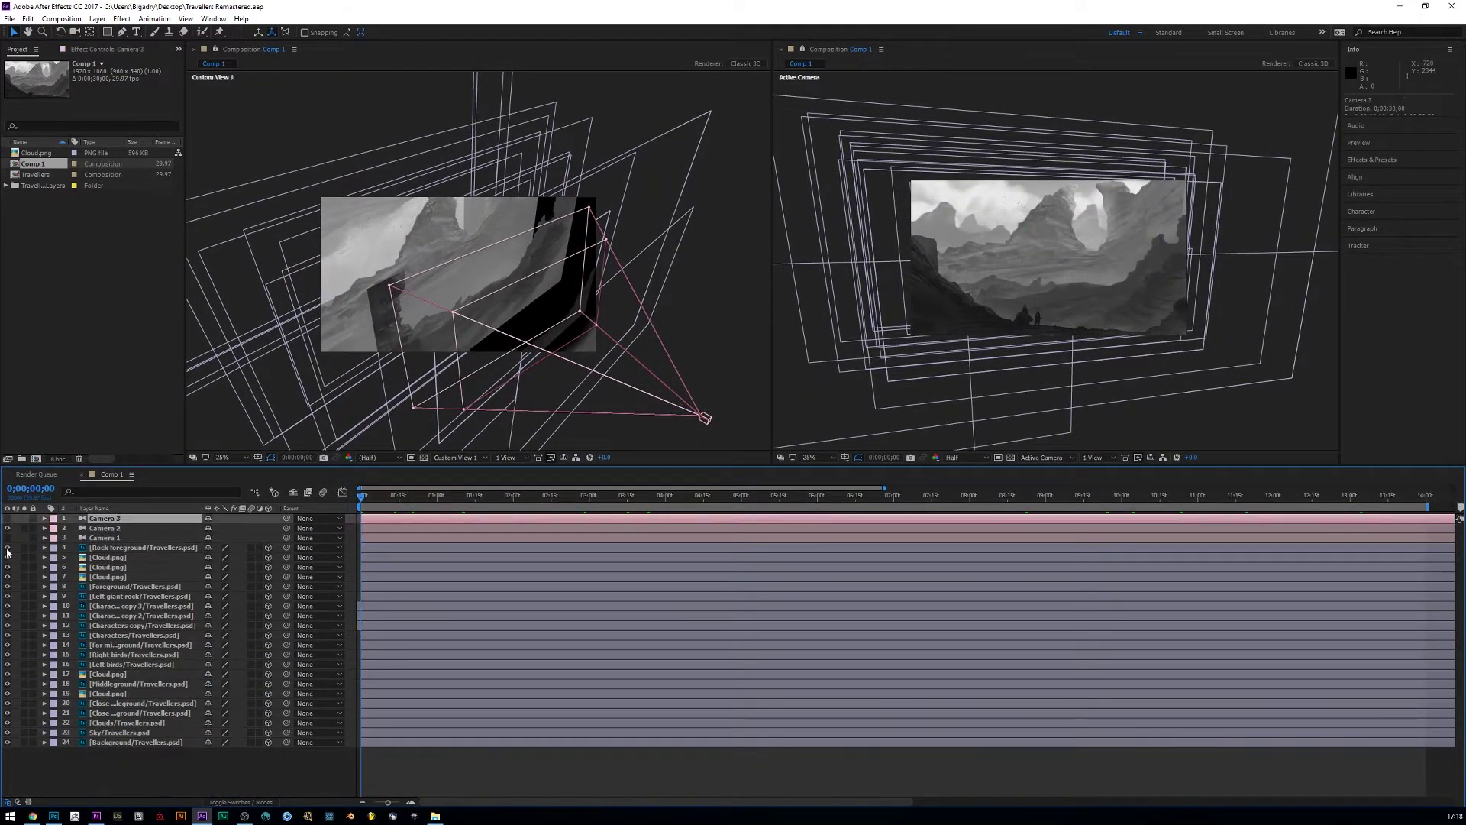
left_click(115, 548)
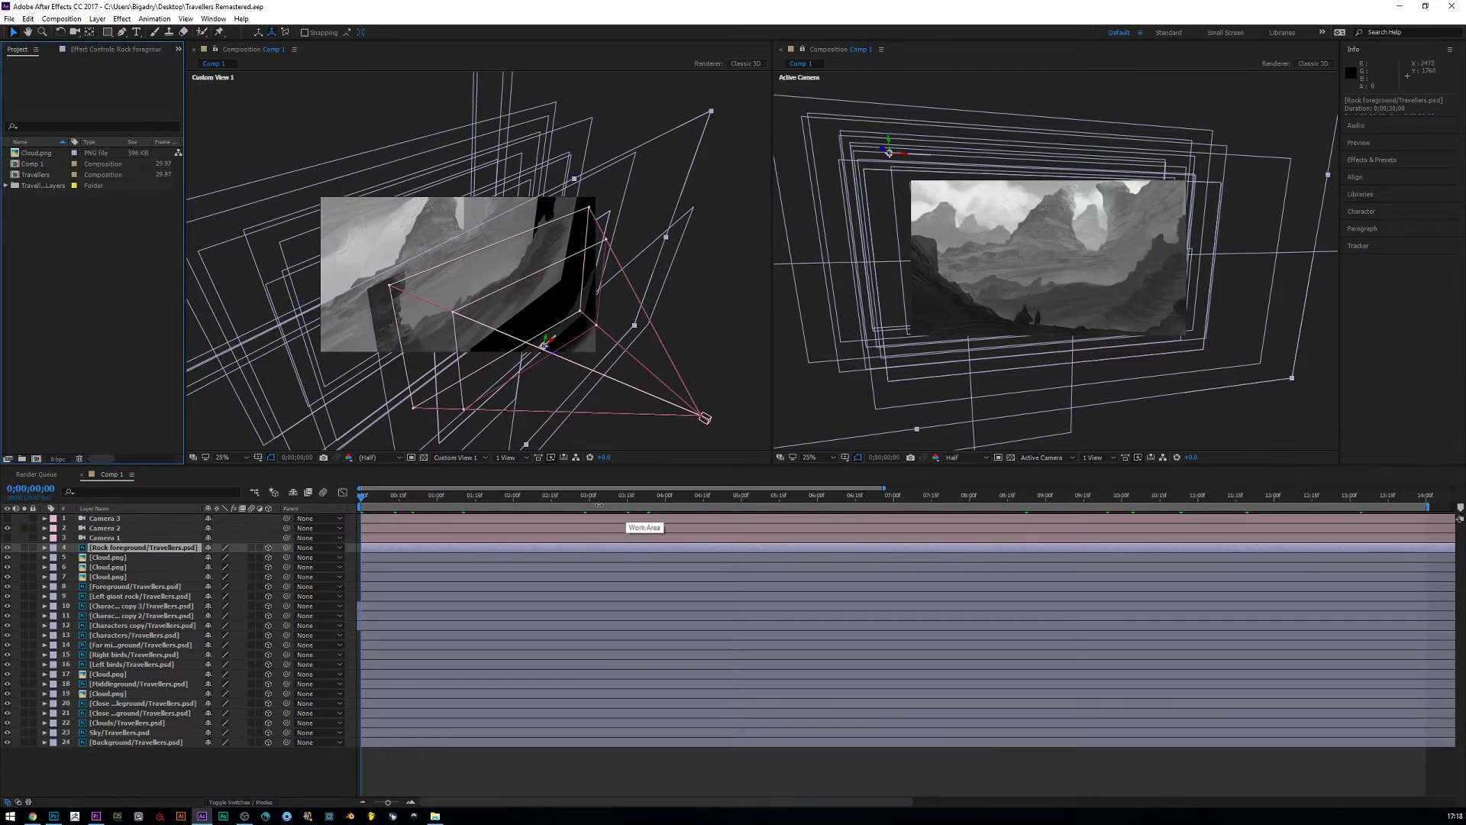
left_click_drag(600, 505, 1416, 501)
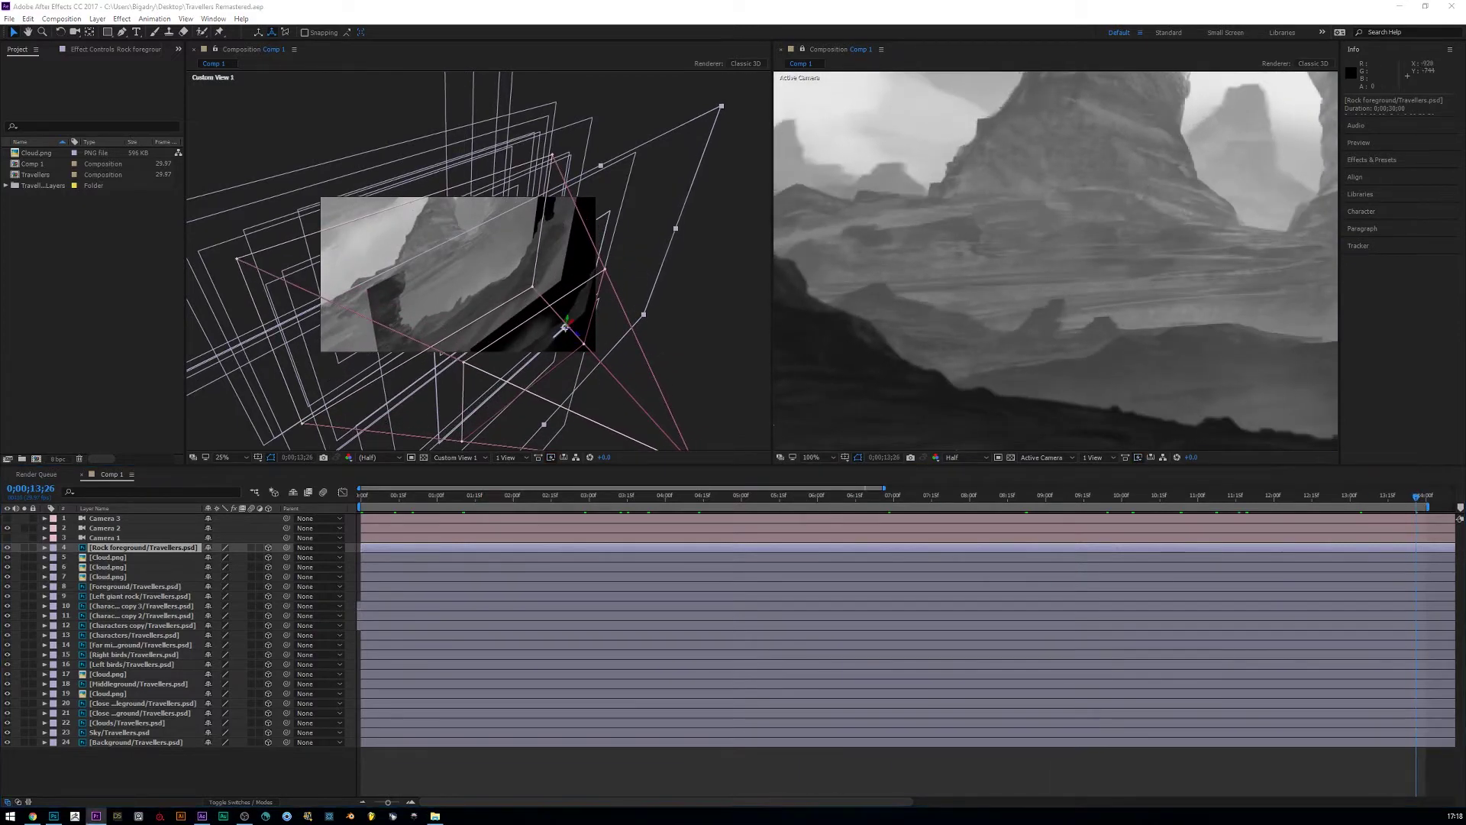
key("alt+Tab")
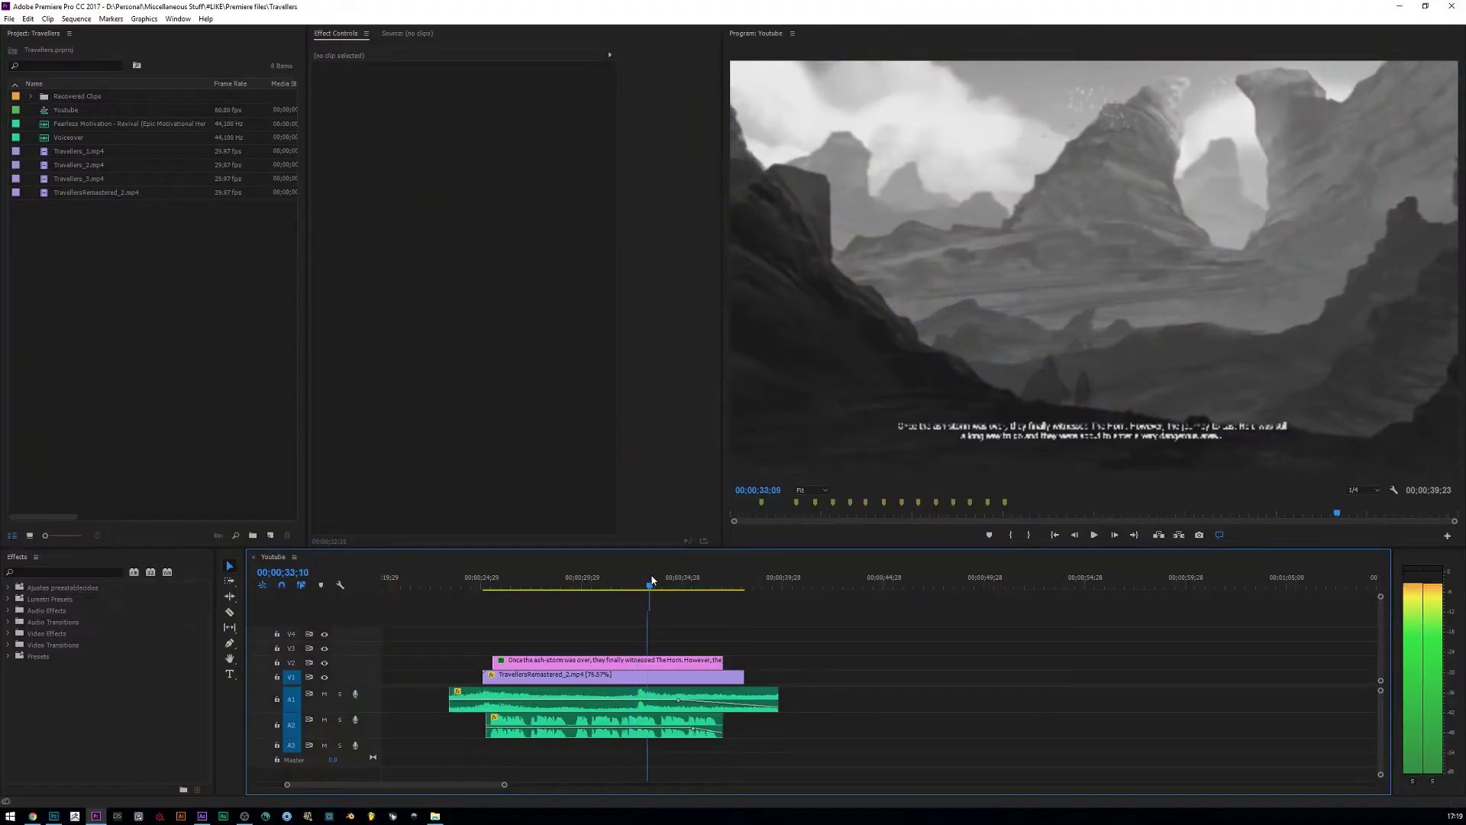
- Play the Youtube sequence from the canyon clip's start, then select the Fearless Motivation music
left_click_drag(673, 579, 759, 585)
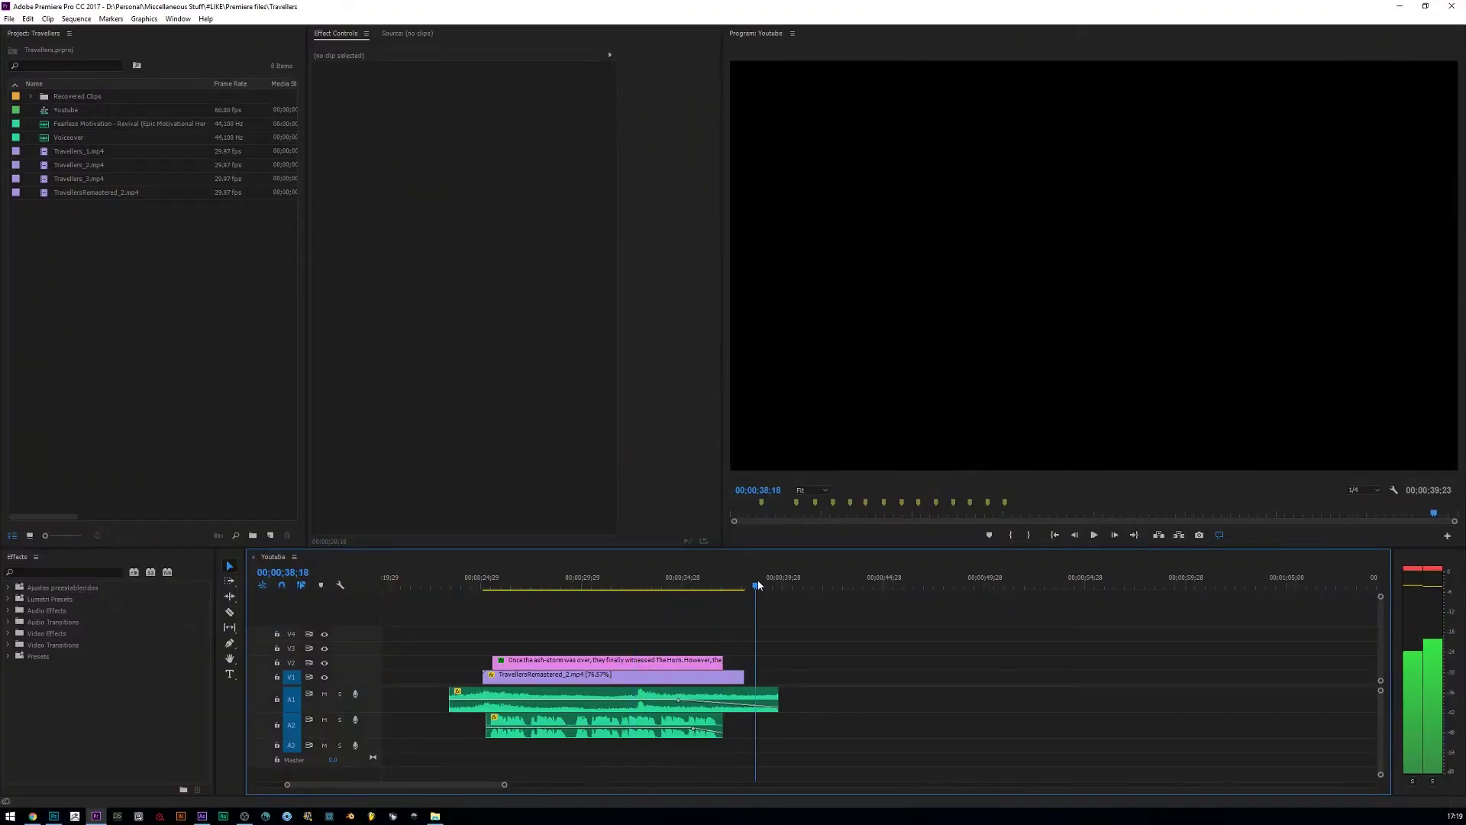
key("Up")
key("Up")
key("Up")
key("Up")
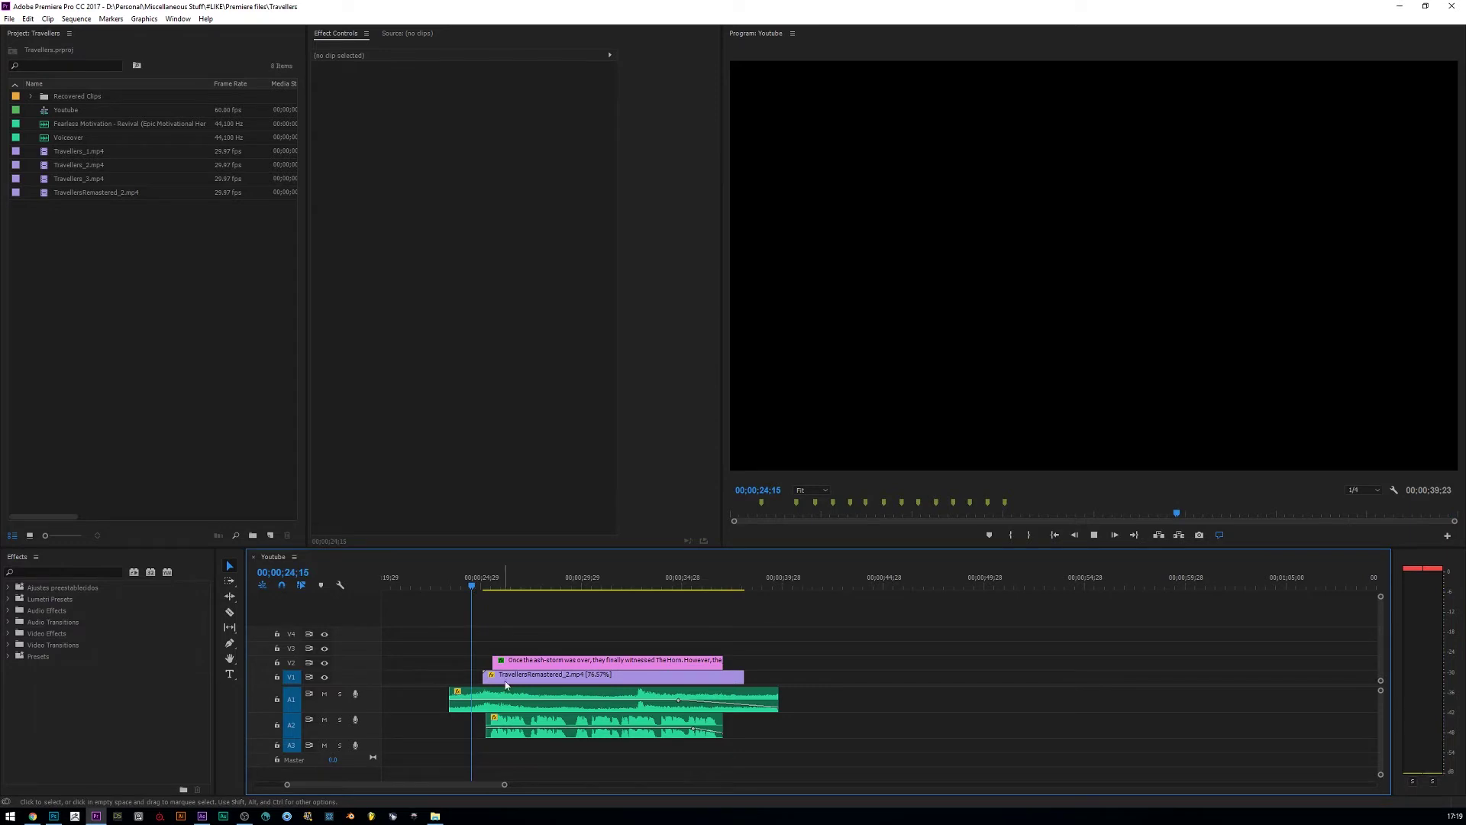
key("space")
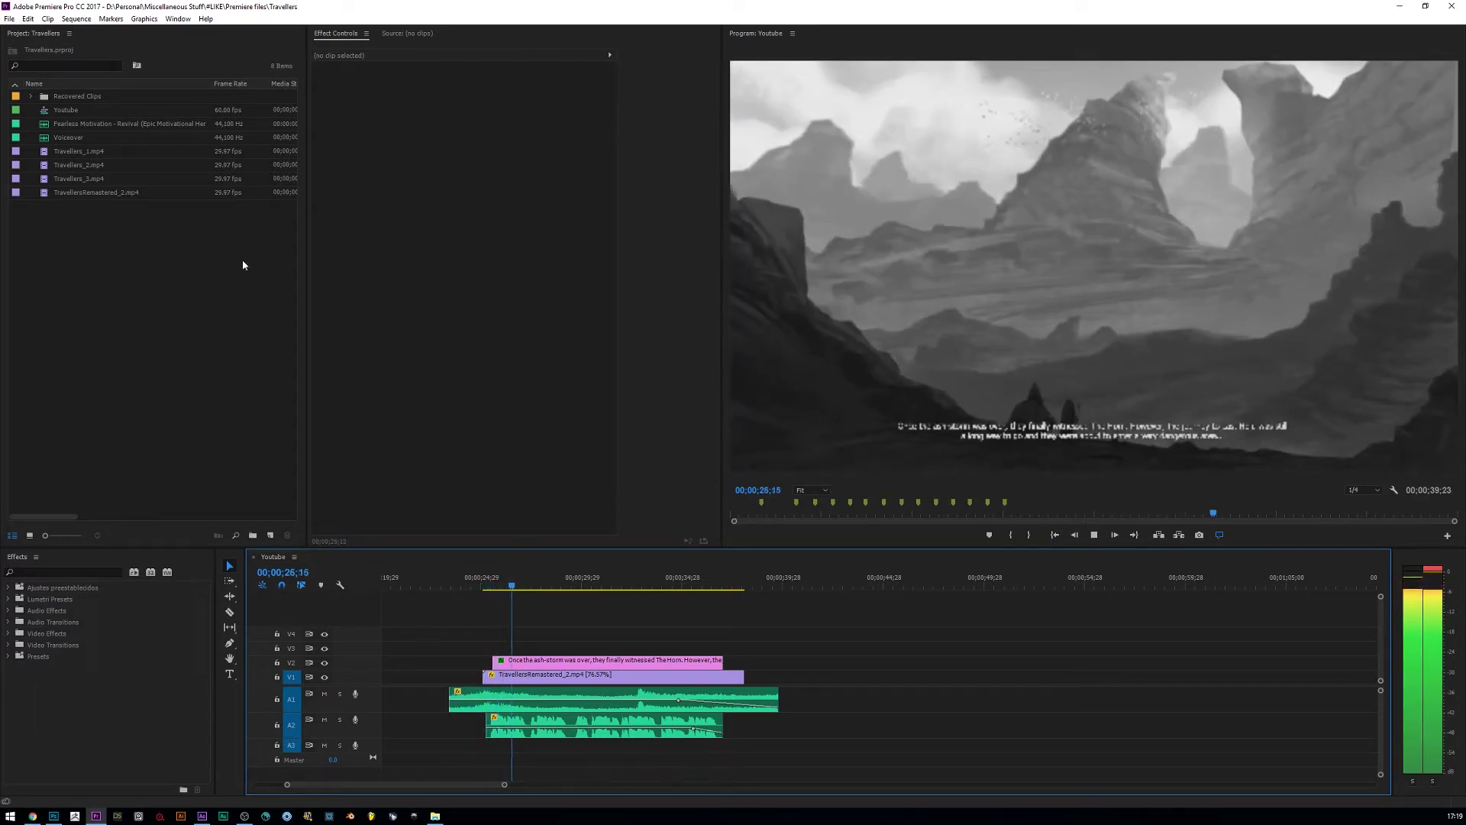
left_click(97, 129)
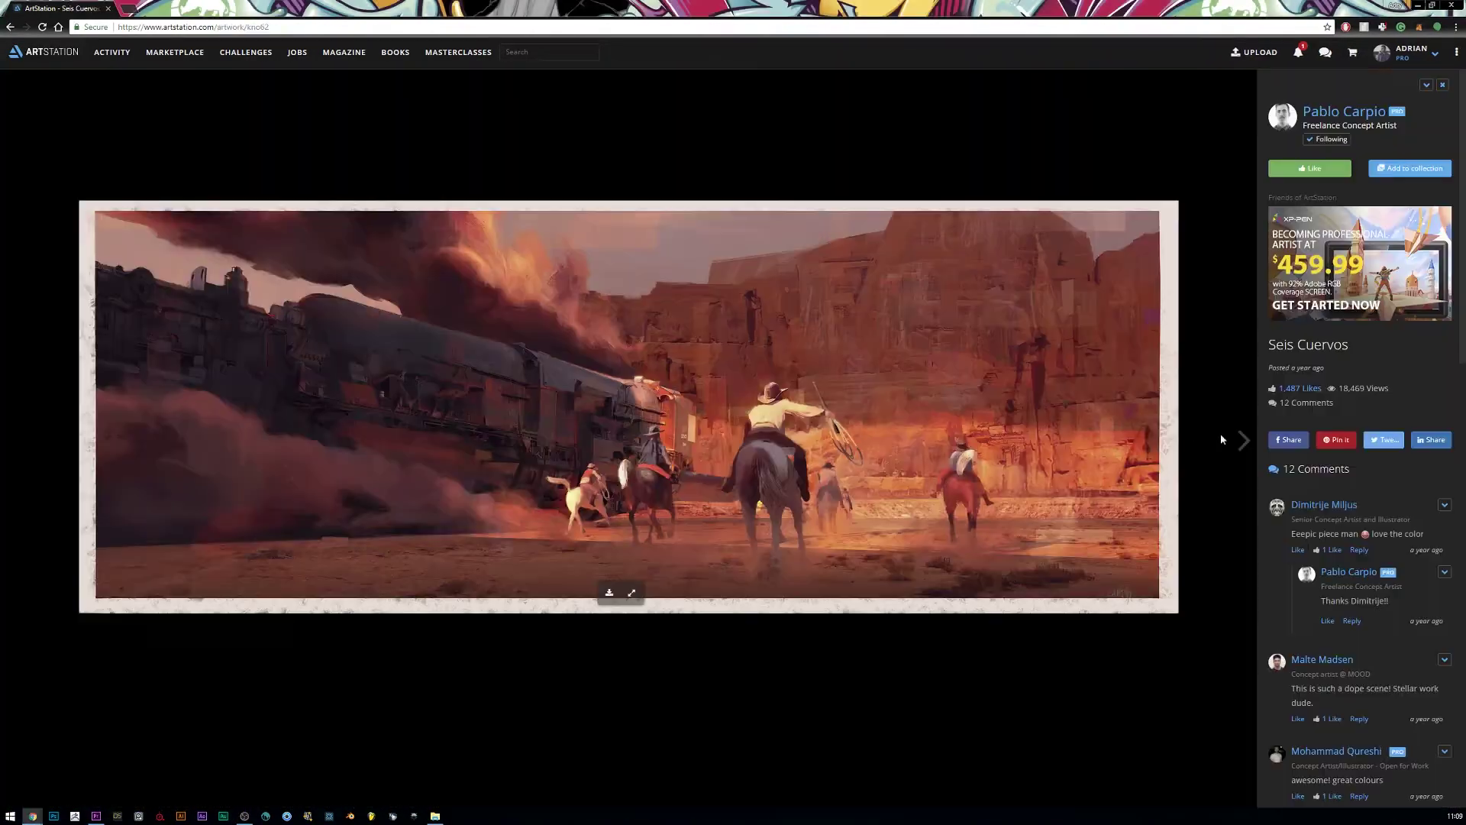
- Step forward through four artworks, from Seis Cuervos to Silvera
left_click(1242, 440)
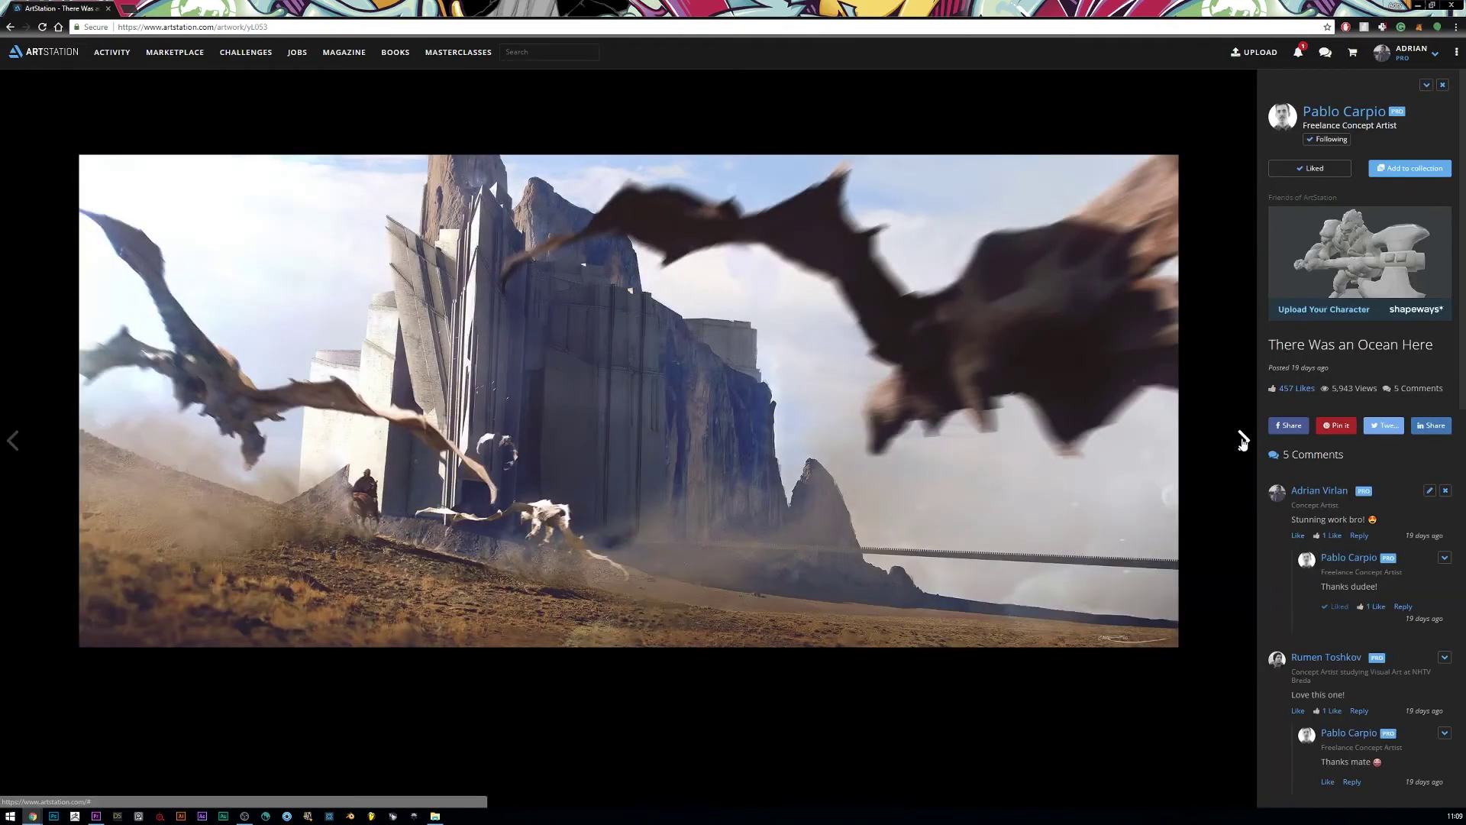
left_click(1243, 441)
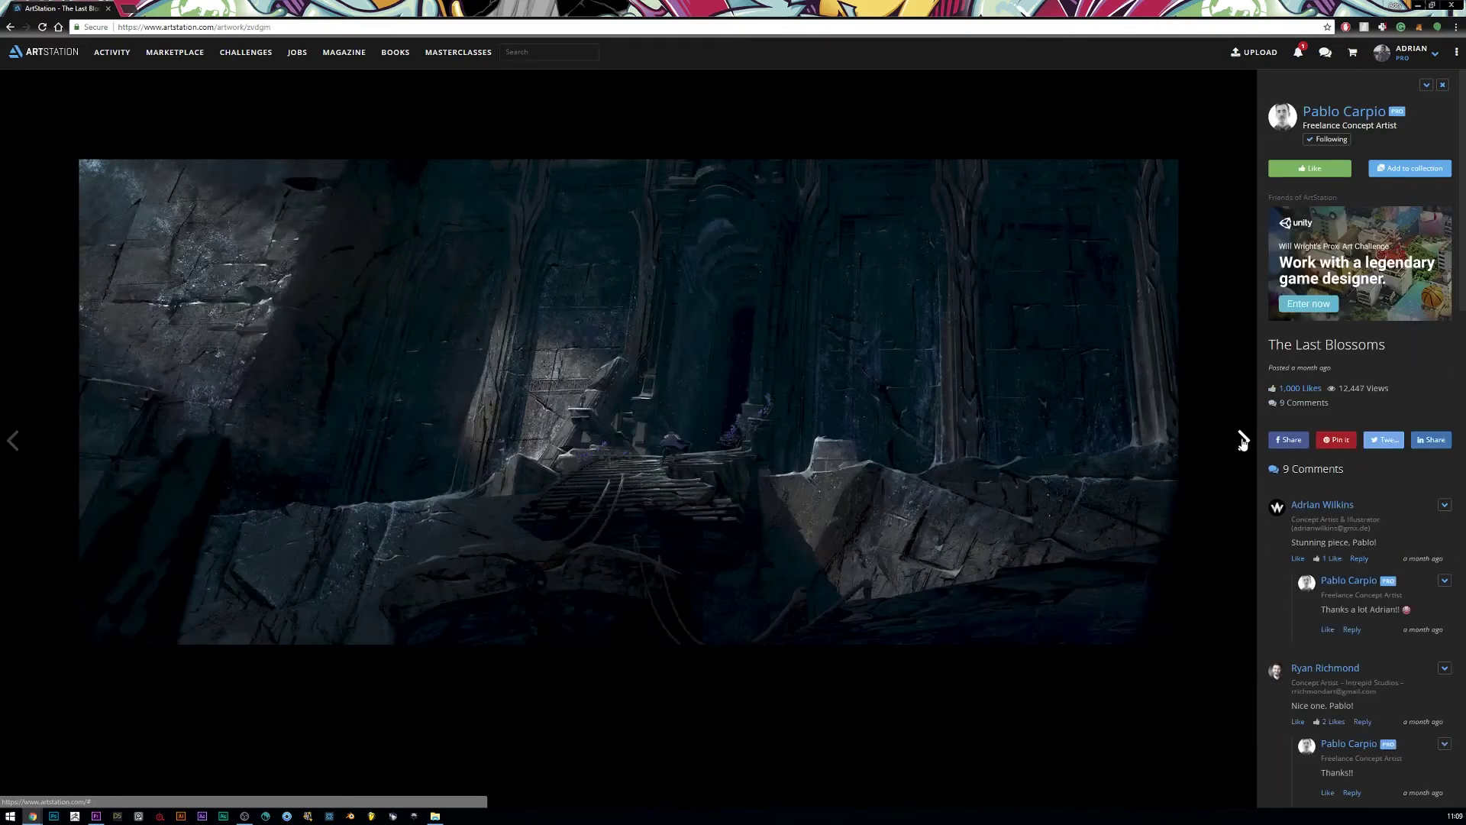
left_click(1242, 440)
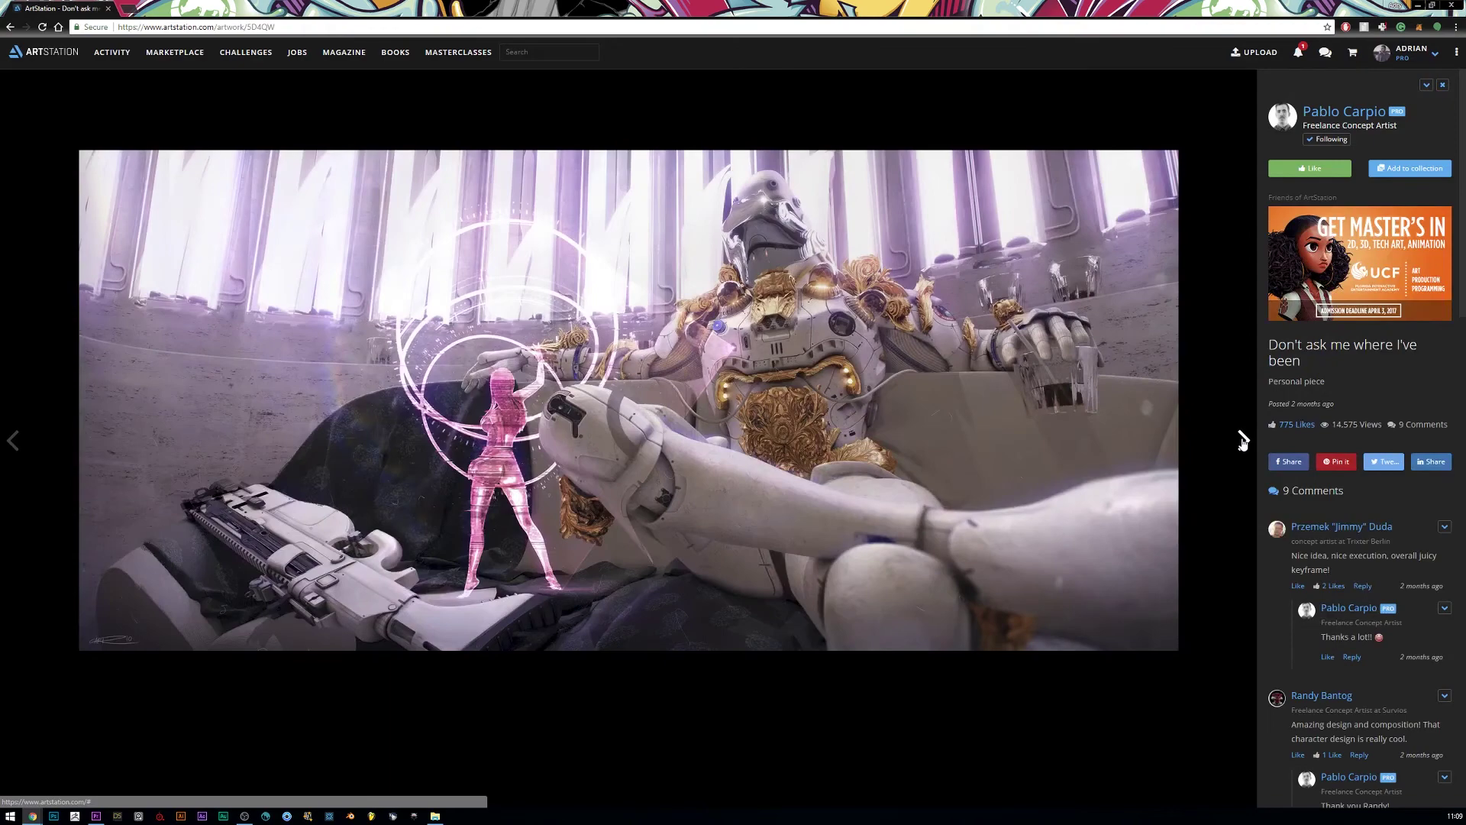
left_click(1242, 440)
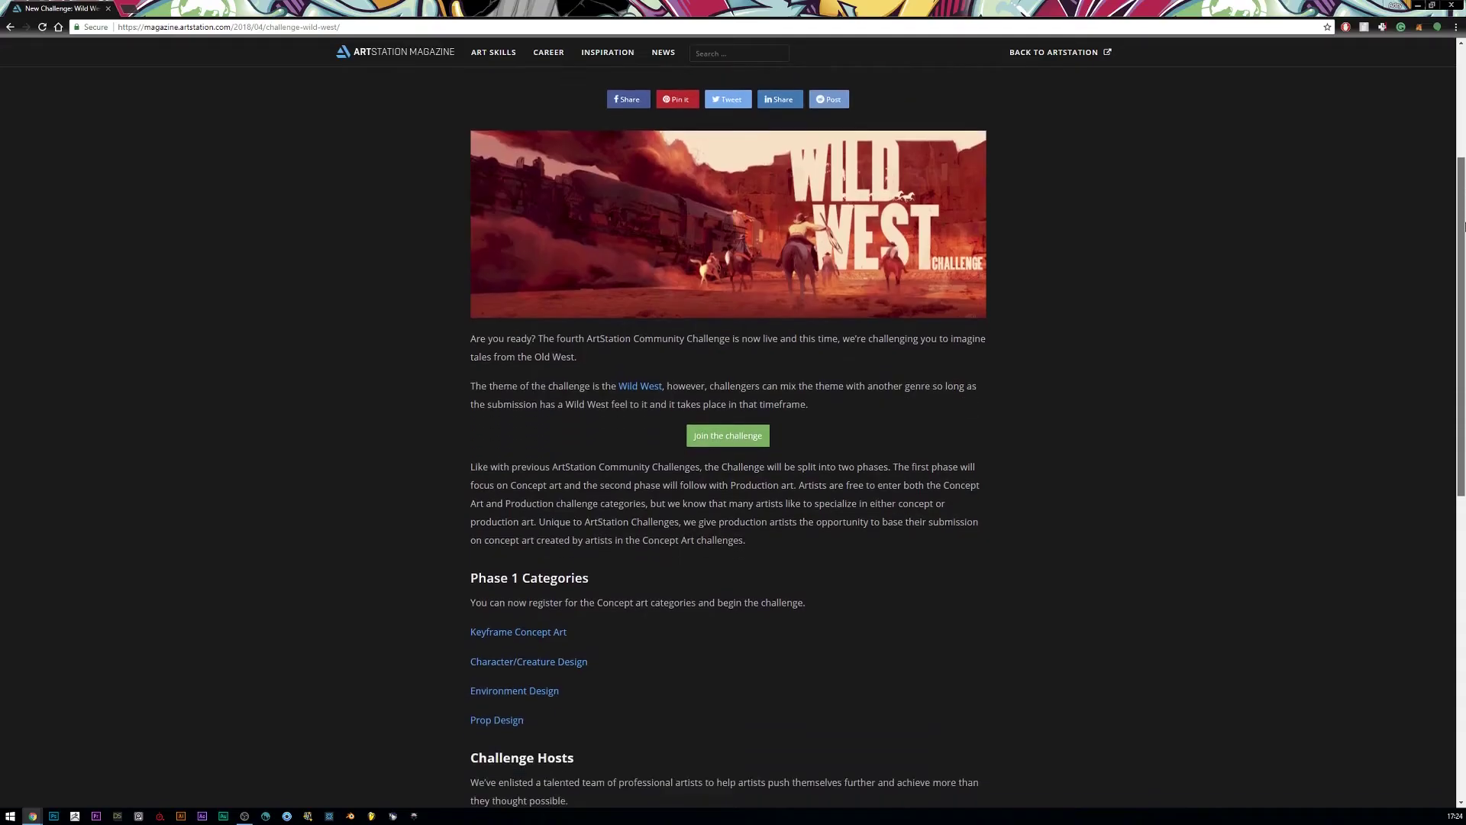
- Open the Keyframe Concept Art challenge from the article, scroll it and zoom the page out
scroll(1363, 349, "down", 5)
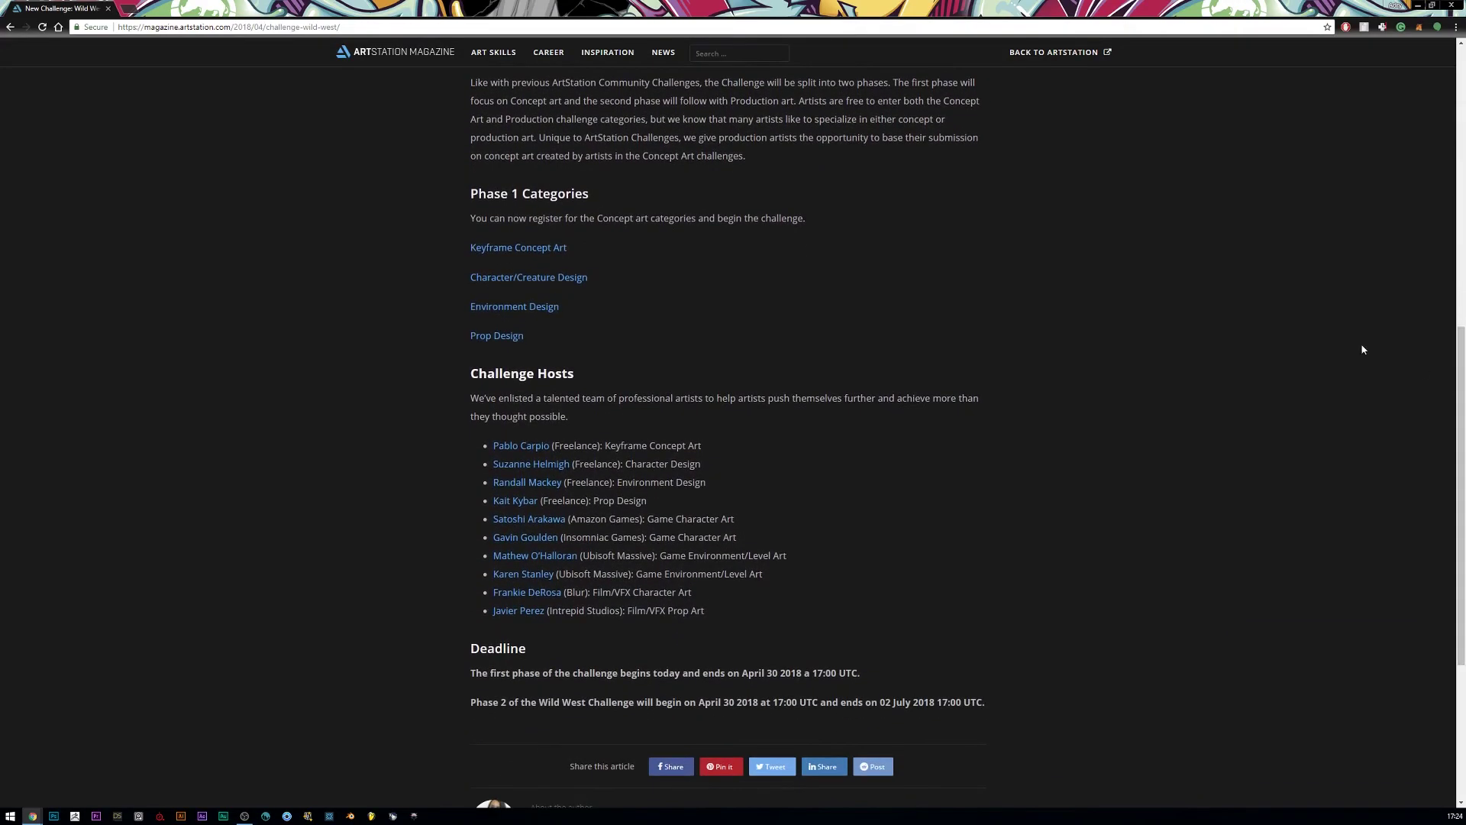
left_click(524, 254)
scroll(1362, 263, "down", 5)
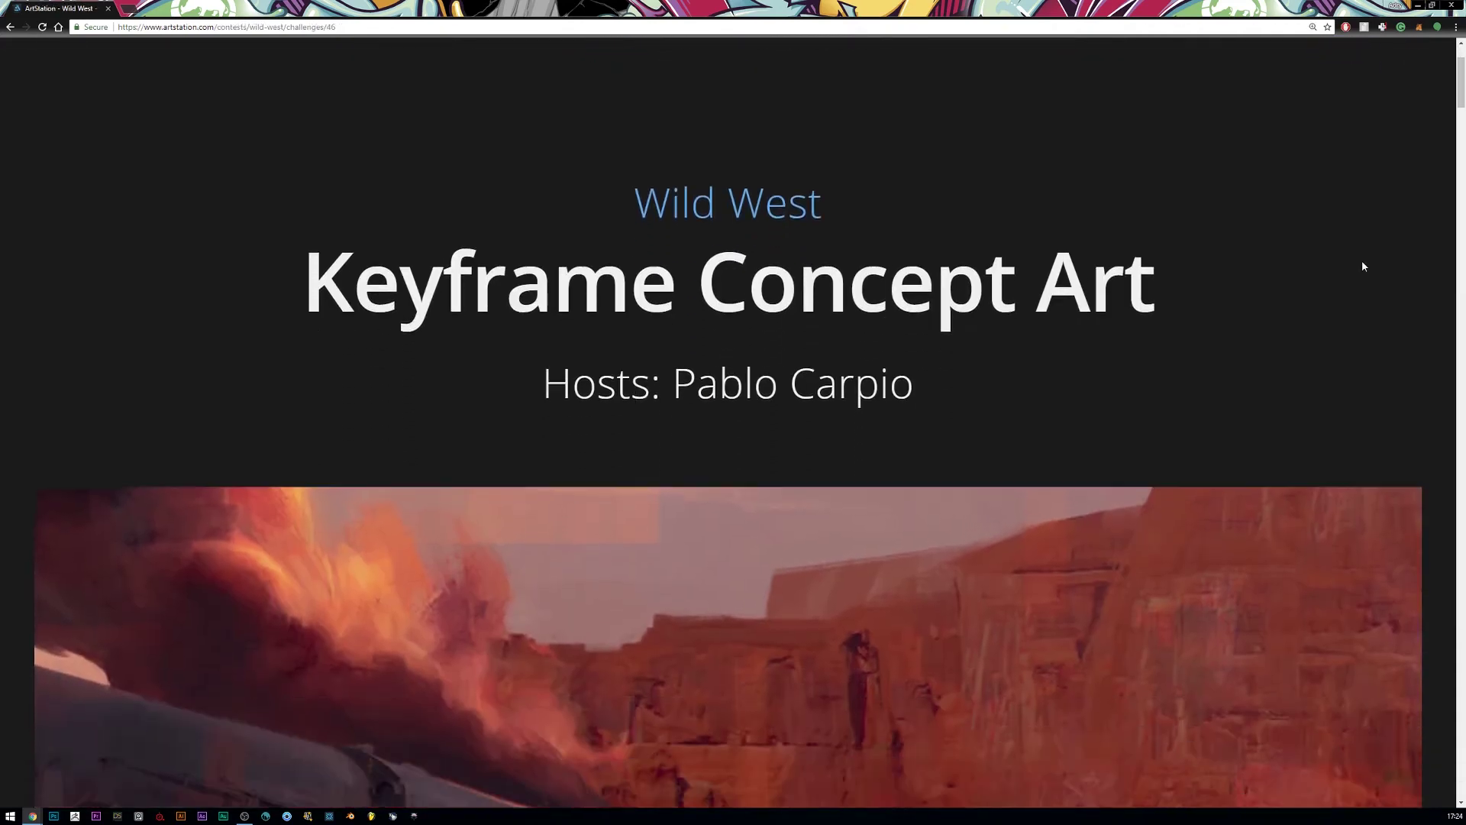
scroll(1363, 265, "down", 2)
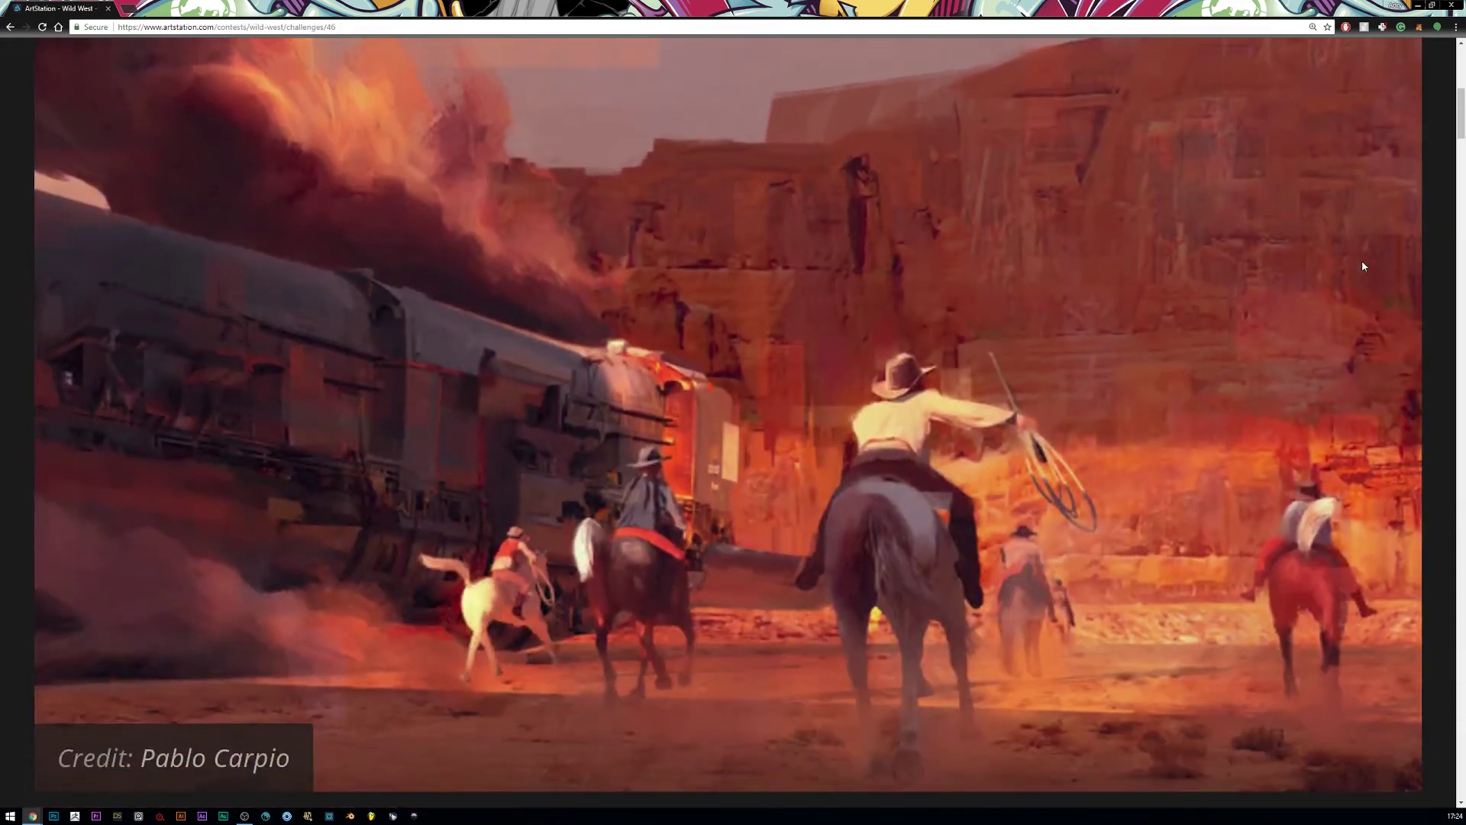
key("ctrl+minus")
key("ctrl+minus")
key("ctrl+minus")
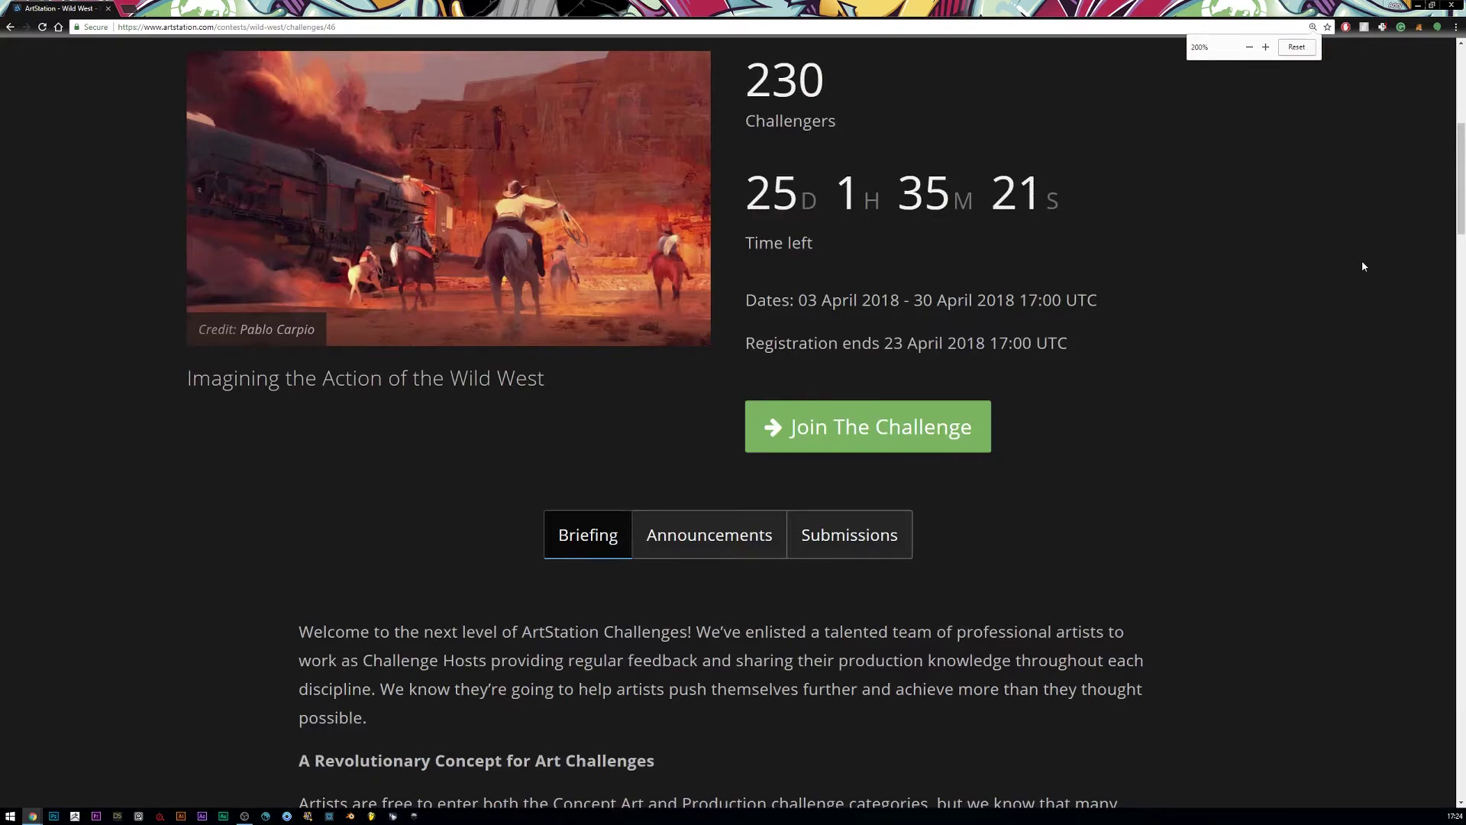